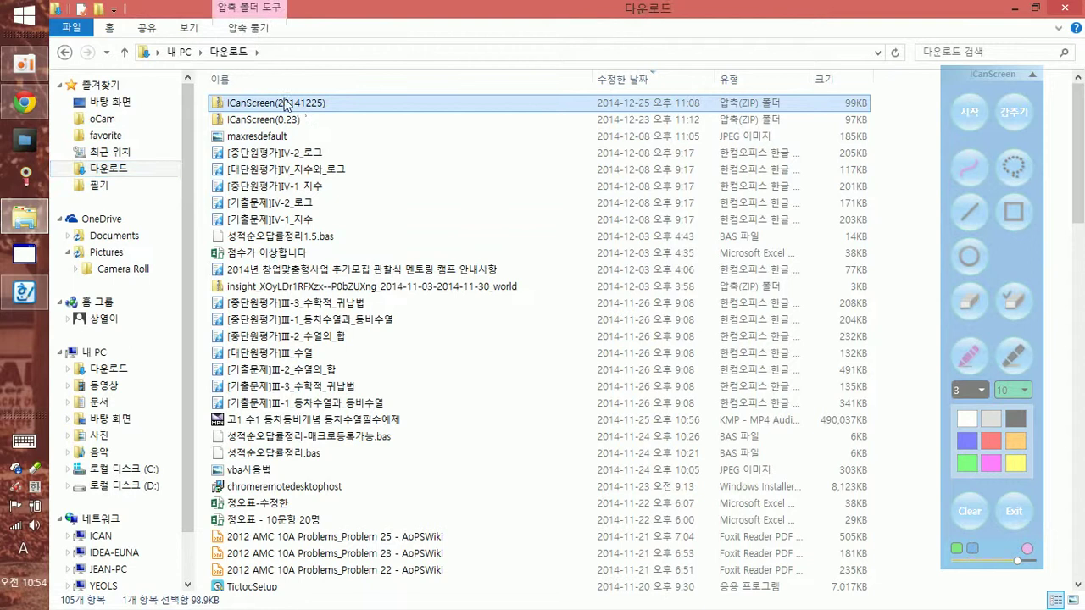
Step: Open the ICanScreen(20141225) folder inside the Downloads folder
left_click_drag(1077, 144, 1022, 534)
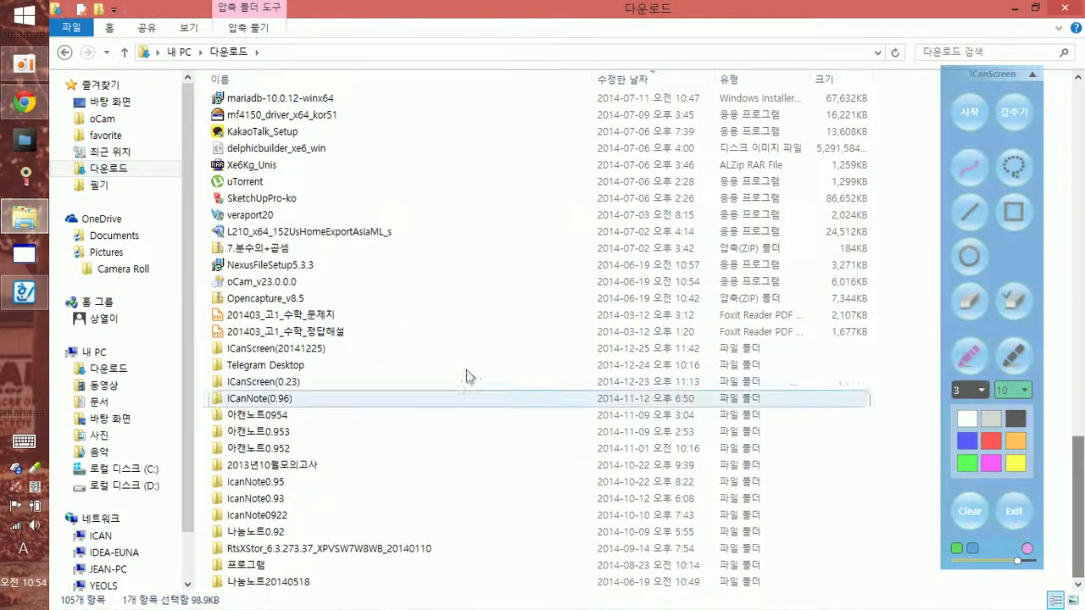
double_click(290, 363)
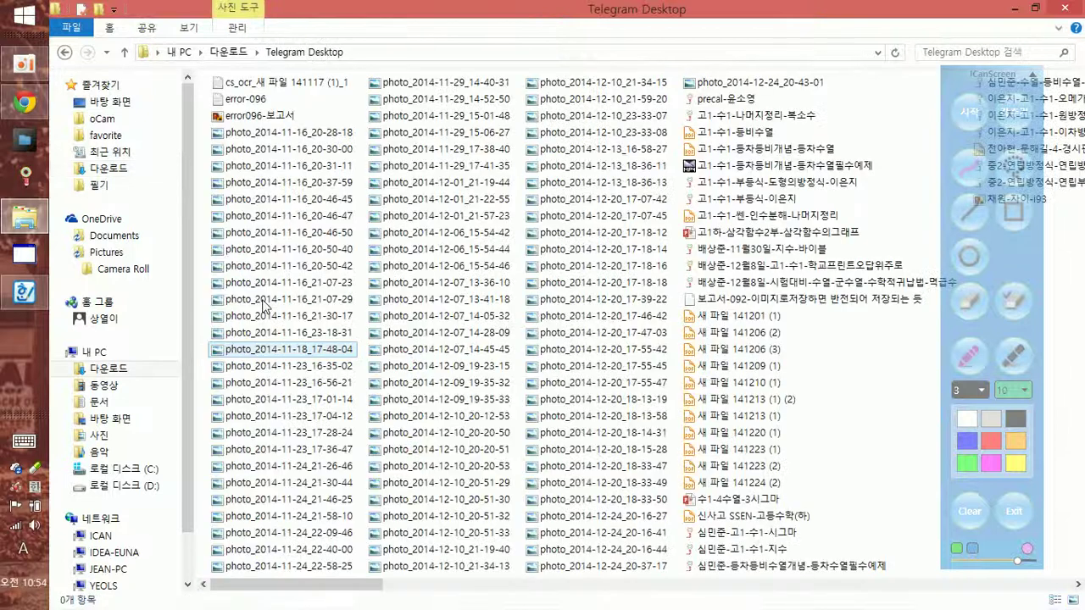
left_click(64, 52)
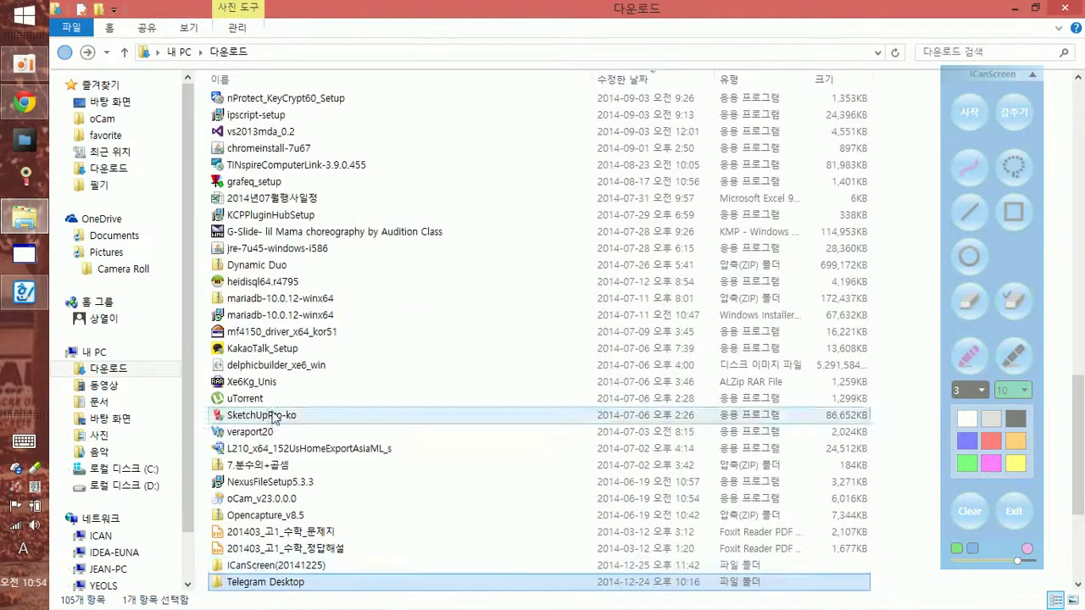
double_click(266, 565)
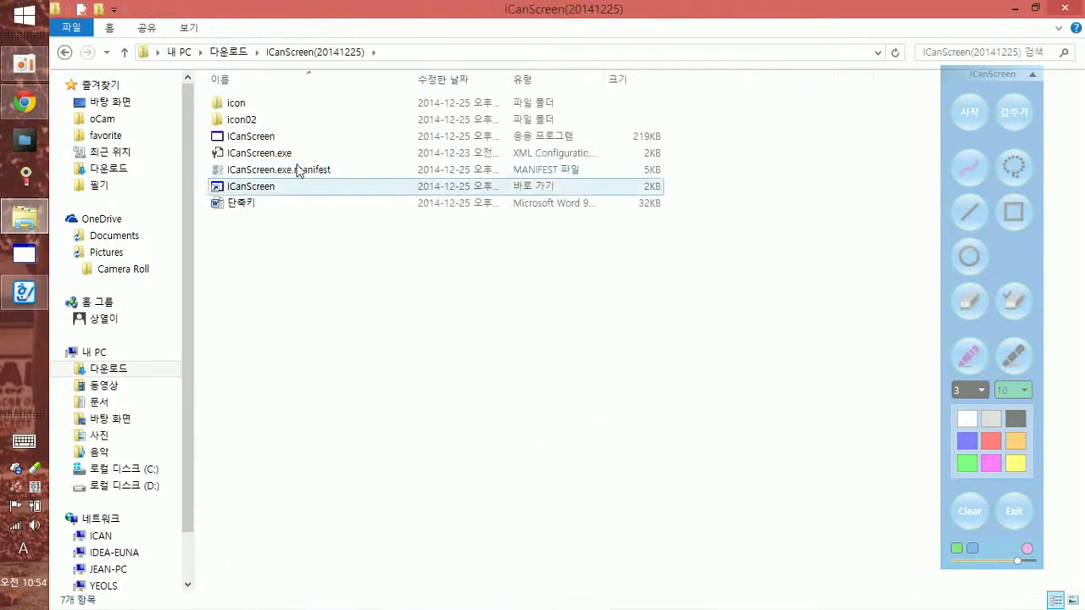
Step: Delete the existing ICanScreen shortcut from the folder
left_click_drag(272, 190, 222, 94)
left_click_drag(320, 257, 215, 91)
left_click(254, 140)
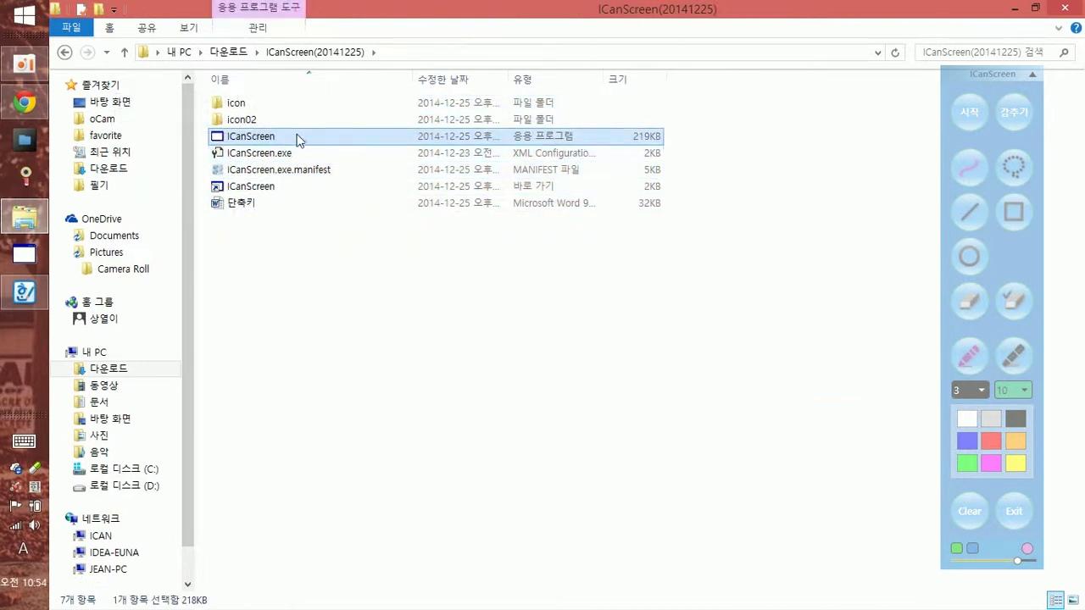
left_click(272, 187)
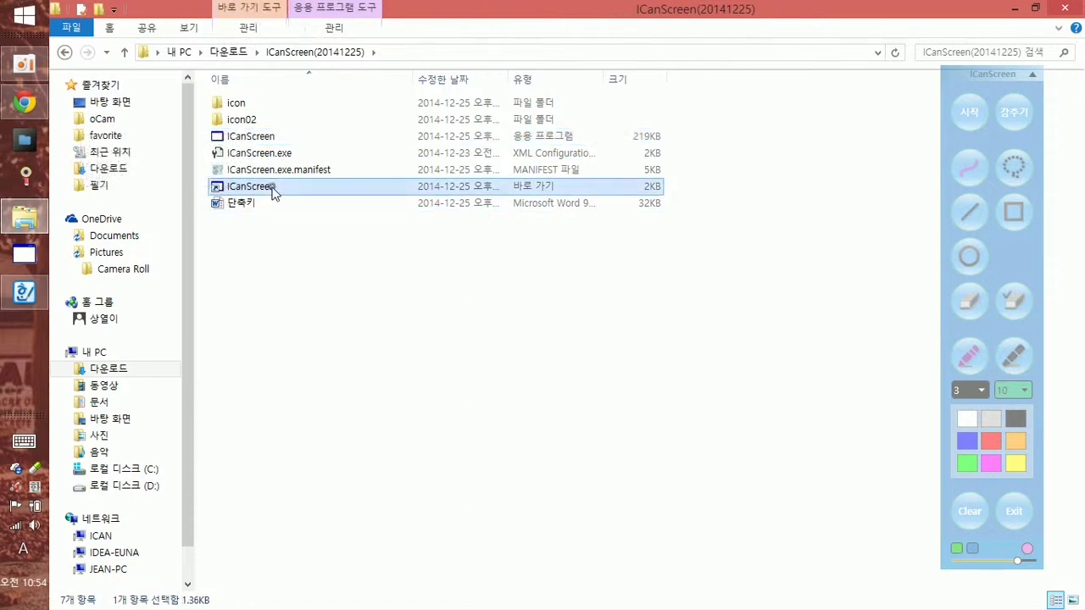
key("Delete")
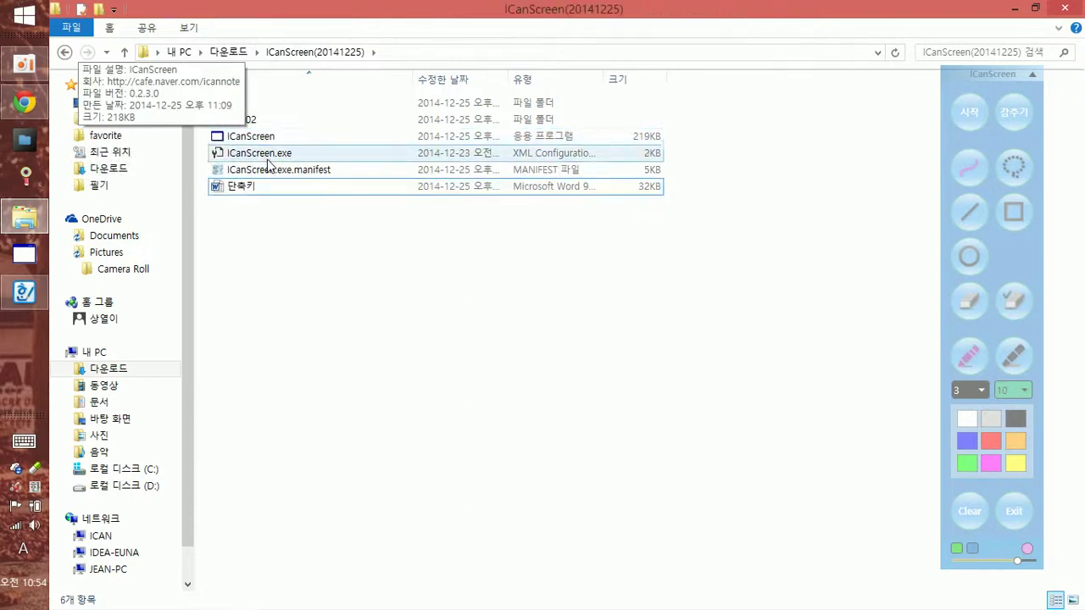
Step: Create a shortcut to the ICanScreen application in the same folder
left_click(254, 120)
left_click(256, 139)
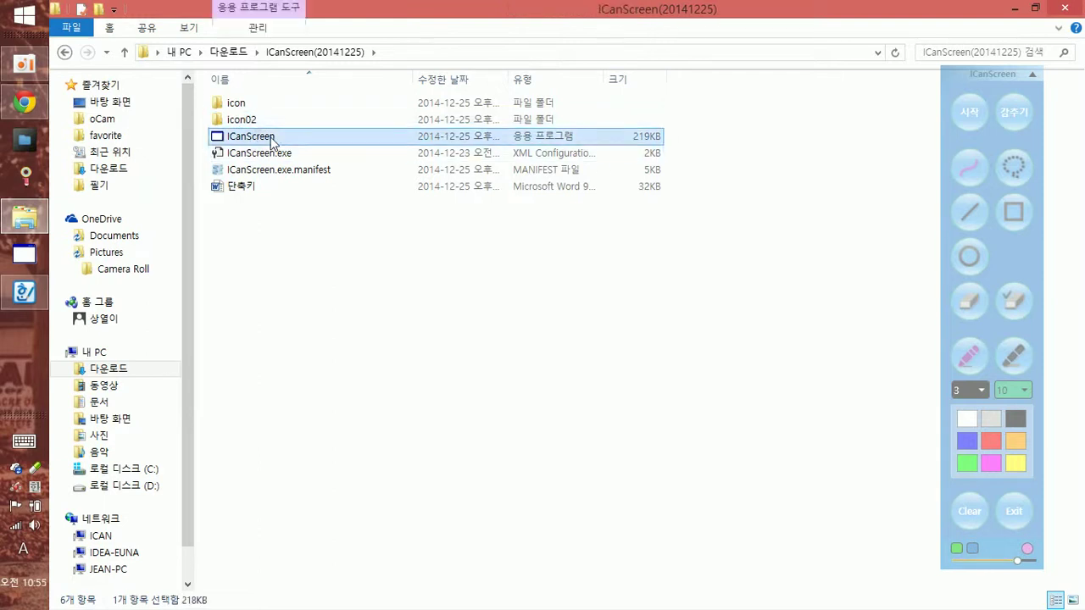
right_click(271, 135)
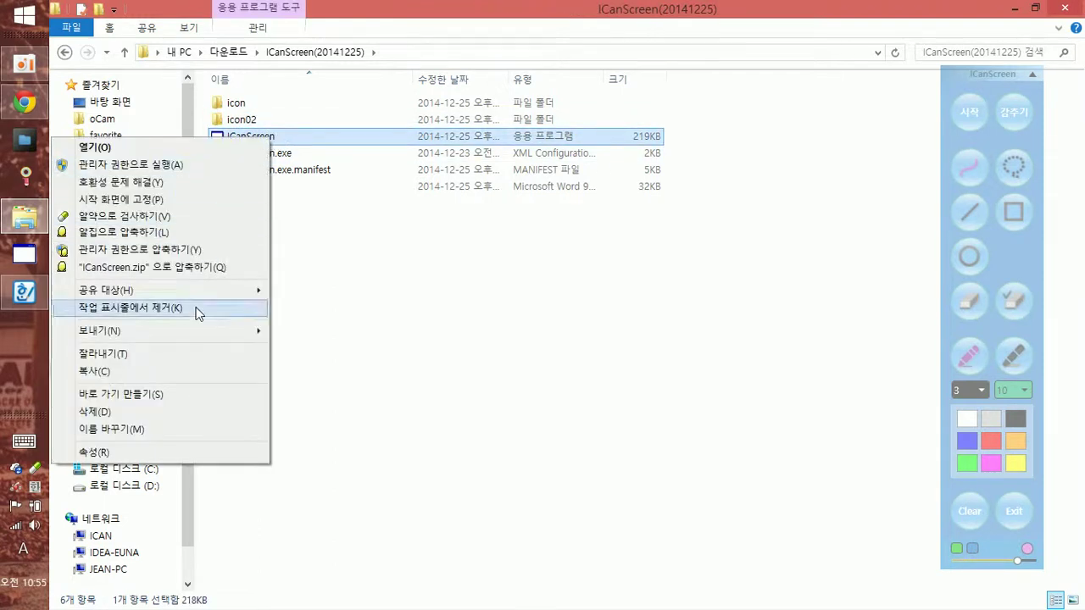
left_click(195, 395)
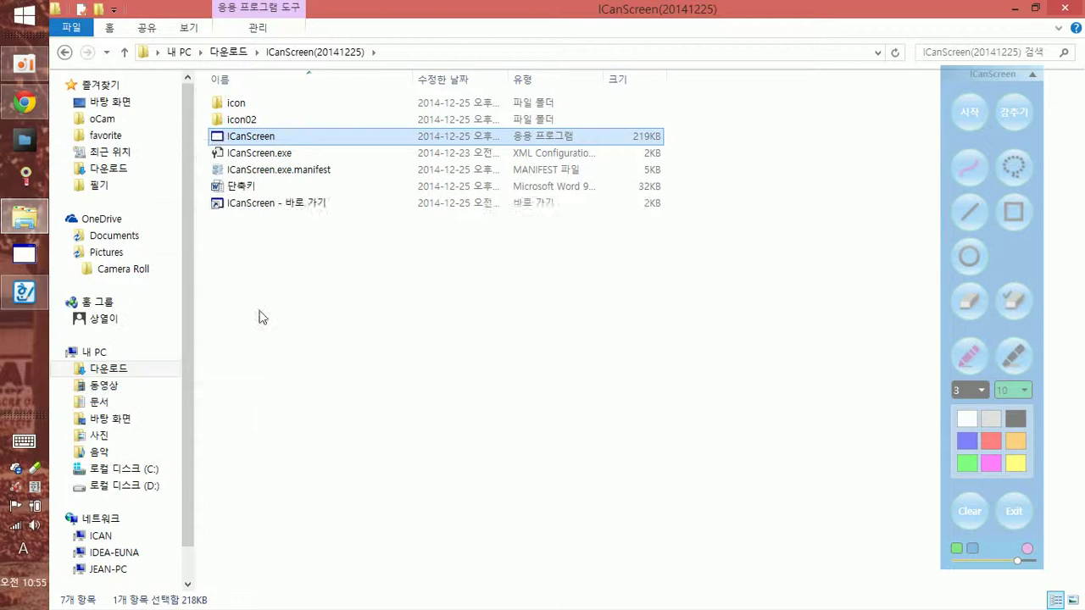
Step: Try to pin the new ICanScreen shortcut to the taskbar
left_click(281, 139)
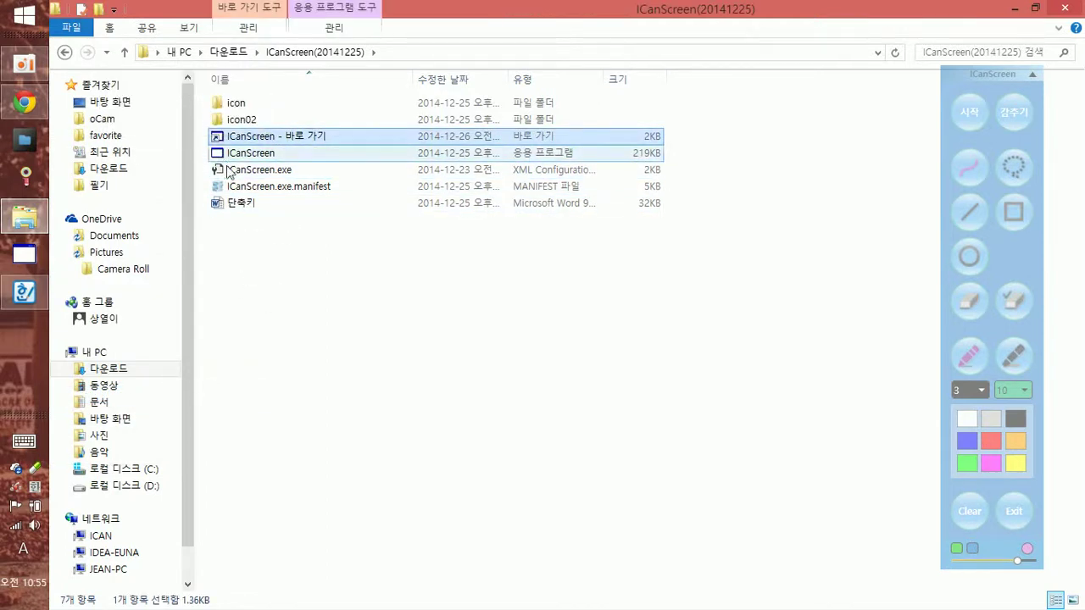
left_click_drag(237, 144, 26, 265)
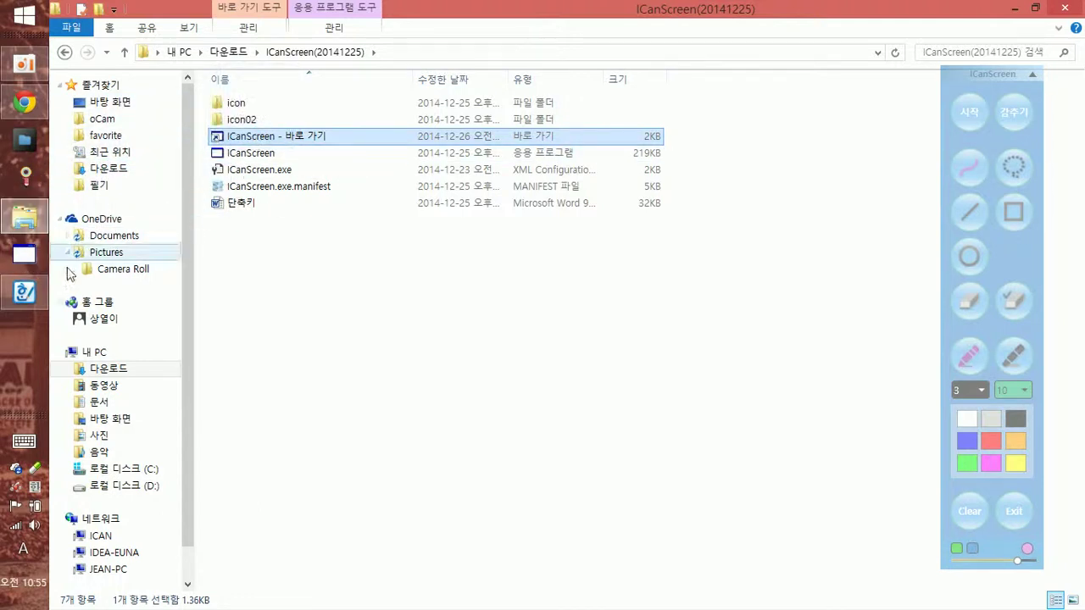
left_click(293, 331)
Step: Move the ICanScreen palette nearer the screen corner and draw two freehand test strokes on the empty area in drawing mode
left_click_drag(990, 74, 1006, 65)
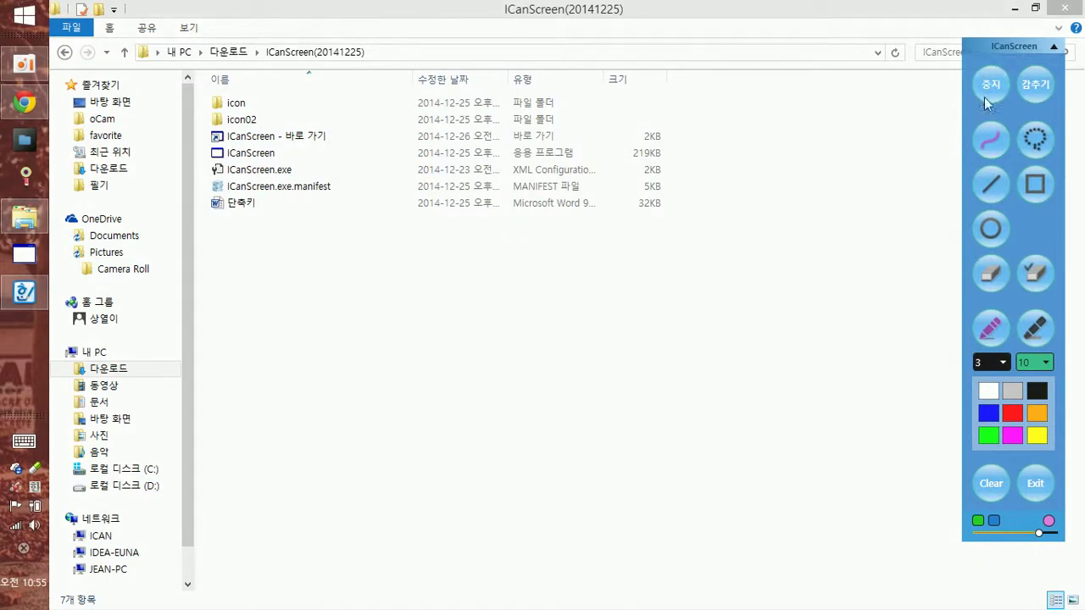
mouse_move(743, 186)
left_mouse_down()
mouse_move(767, 225)
mouse_move(802, 223)
left_mouse_up()
left_click_drag(699, 254, 746, 289)
Step: Undo both freehand test strokes and stop drawing mode
key("ctrl+z")
key("ctrl+z")
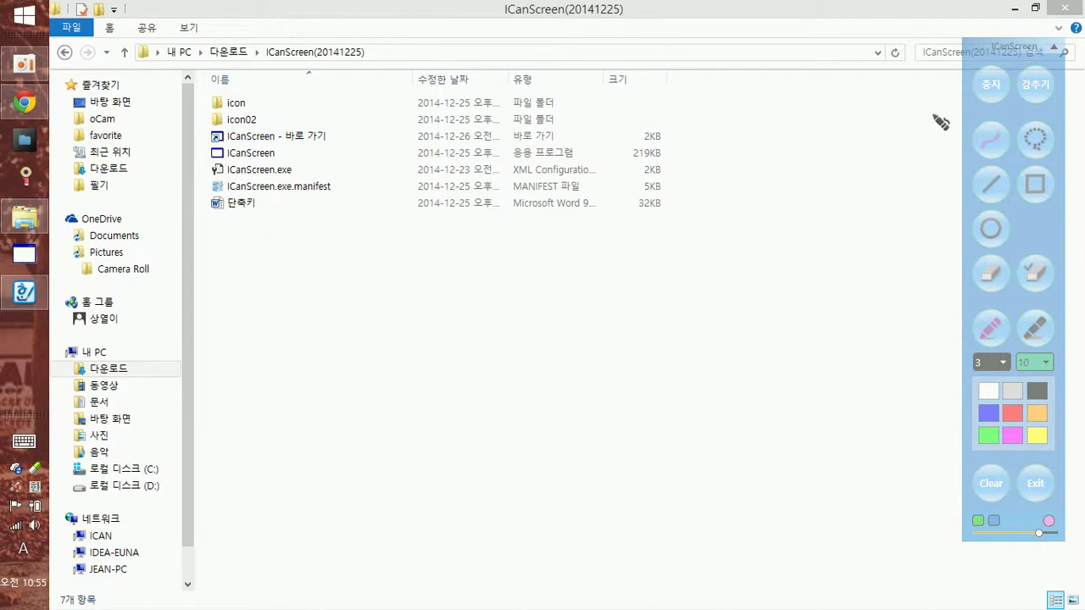
left_click(997, 85)
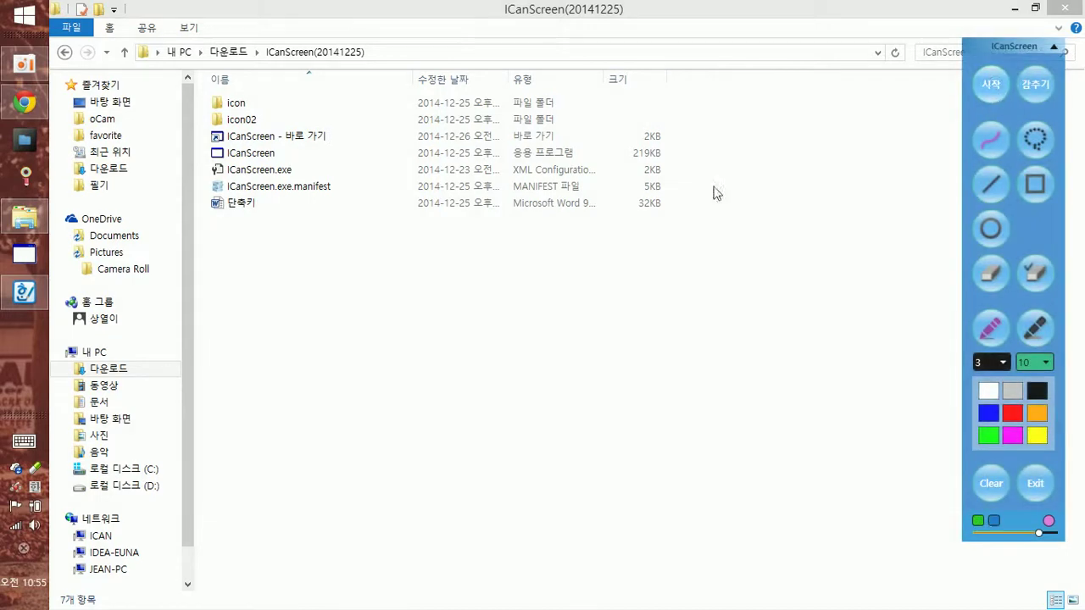
Step: Box-select the folder's files while drawing mode is stopped, and try the freehand pen in that state
left_click(523, 242)
mouse_move(591, 248)
left_mouse_down()
mouse_move(458, 209)
mouse_move(387, 112)
left_mouse_up()
left_click_drag(530, 300, 348, 98)
left_click_drag(475, 249, 349, 96)
left_click(666, 233)
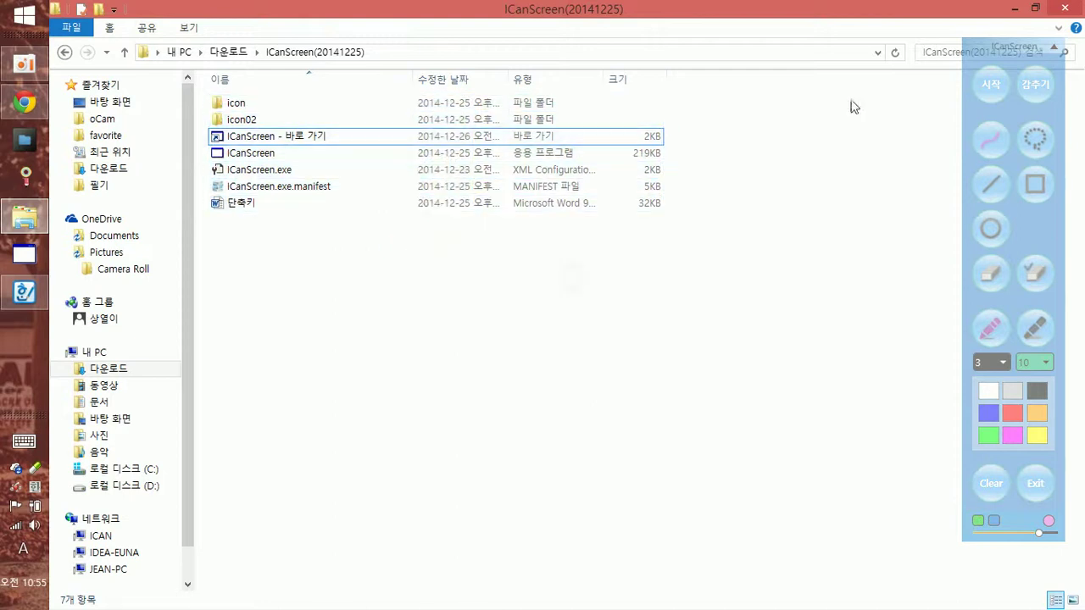
left_click(982, 143)
left_click_drag(436, 229, 528, 240)
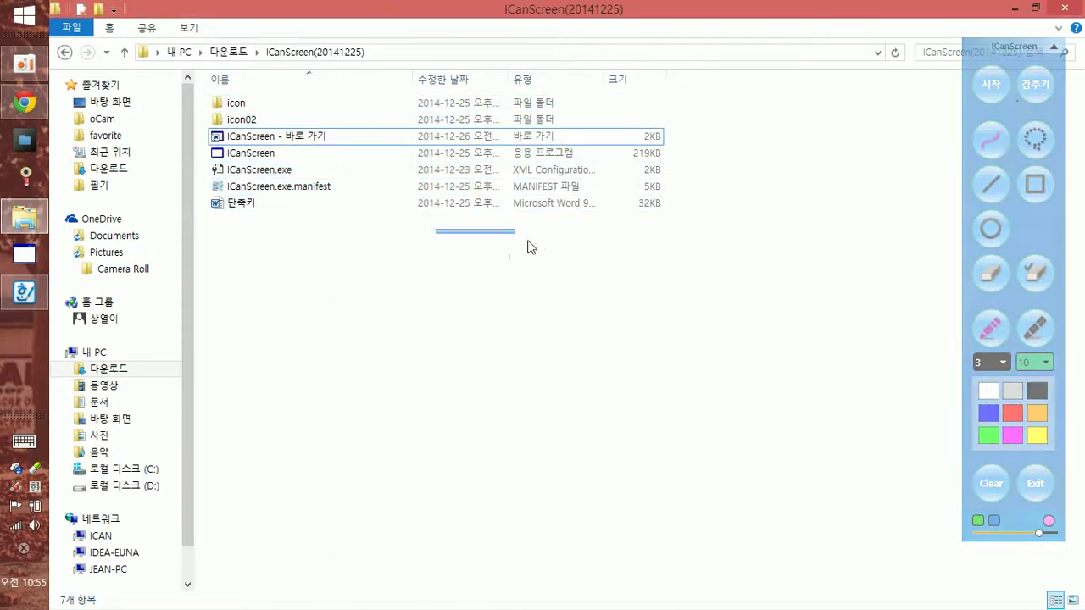
Step: Restart drawing mode and draw two freehand wavy strokes over the file list with the pen
left_click(996, 86)
left_click(992, 143)
mouse_move(430, 134)
left_mouse_down()
mouse_move(500, 178)
mouse_move(538, 174)
left_mouse_up()
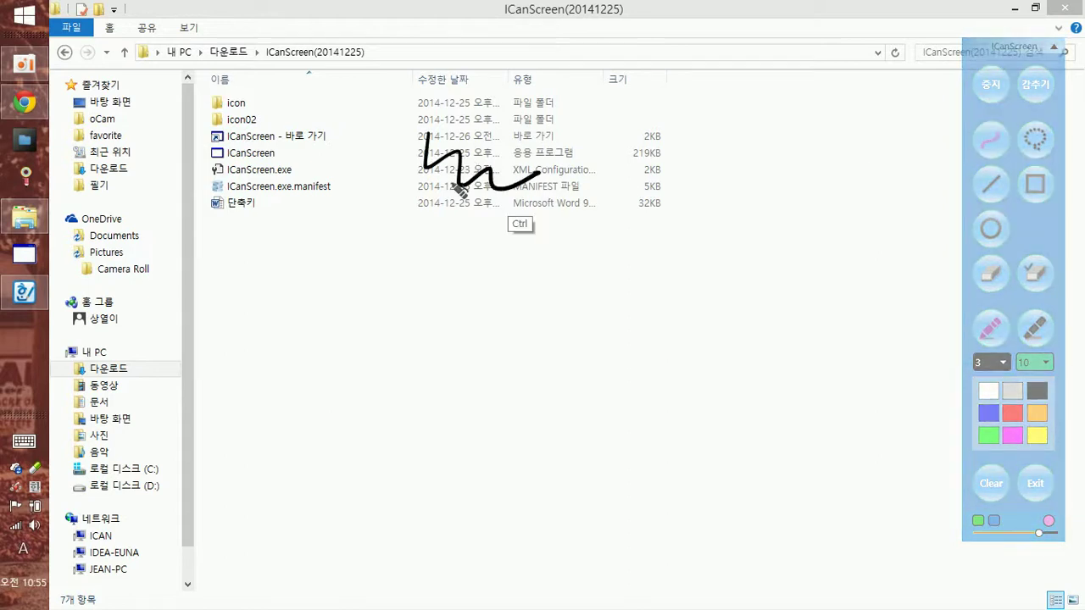
left_click_drag(319, 141, 410, 174)
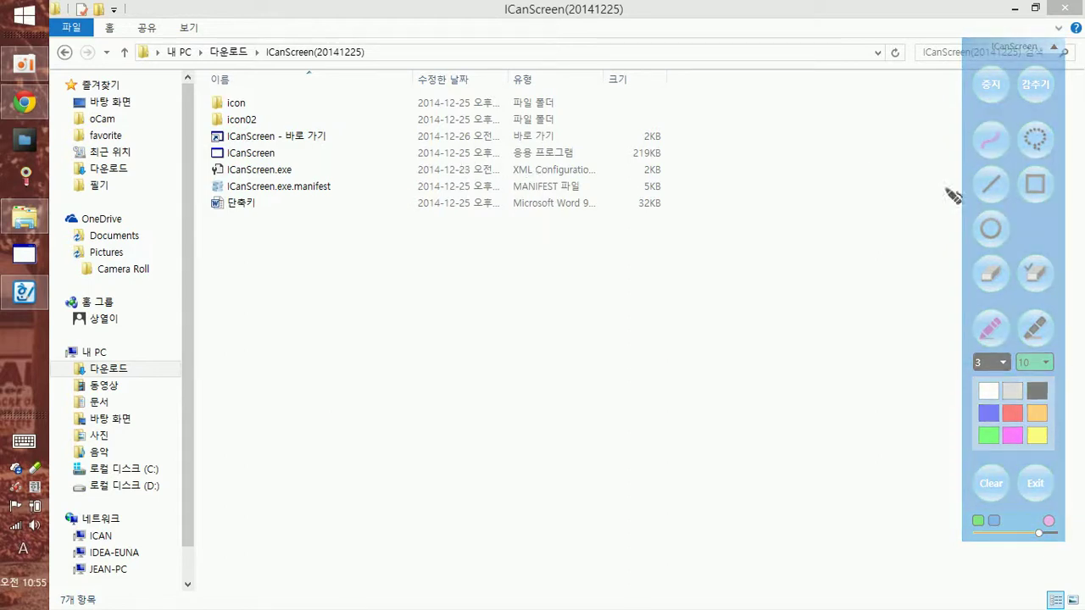
Step: Draw a diagonal straight line across the file list and switch its style to dotted, dashed and back to solid
left_click(993, 185)
left_click_drag(315, 90, 500, 254)
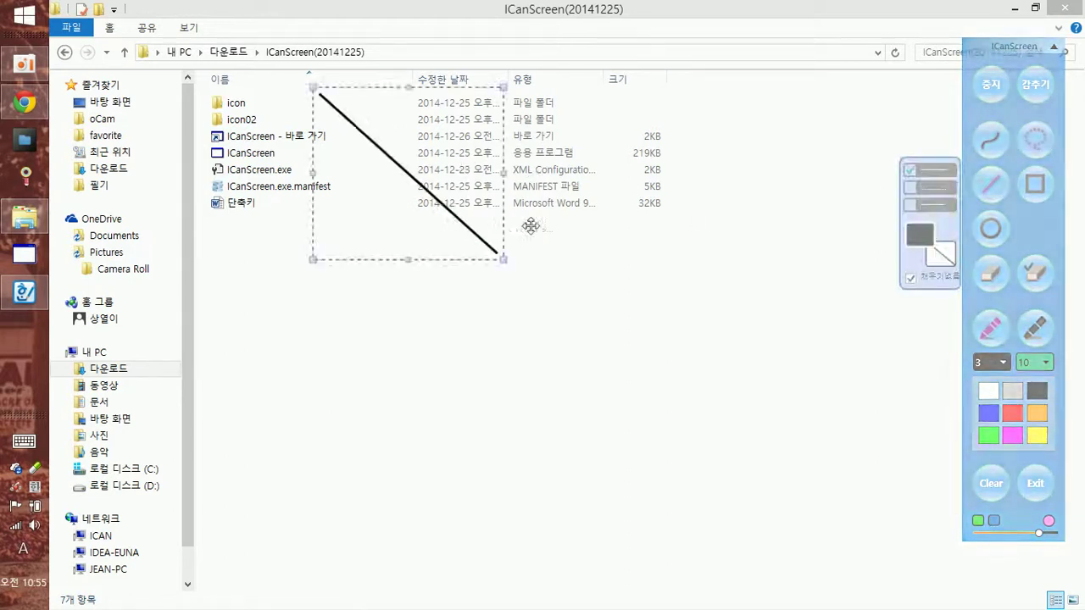
left_click(932, 189)
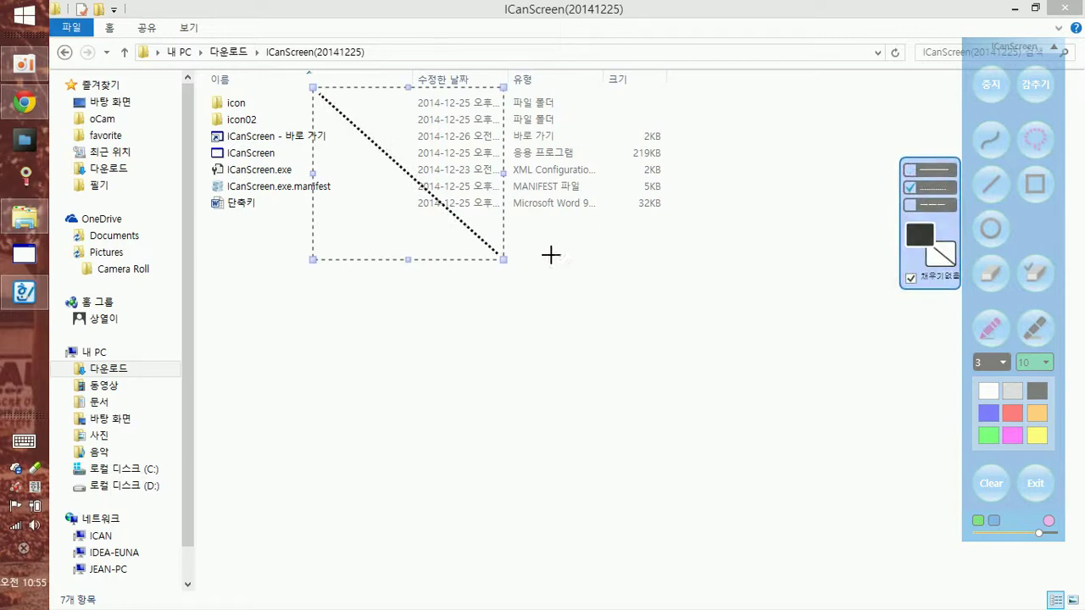
left_click(927, 206)
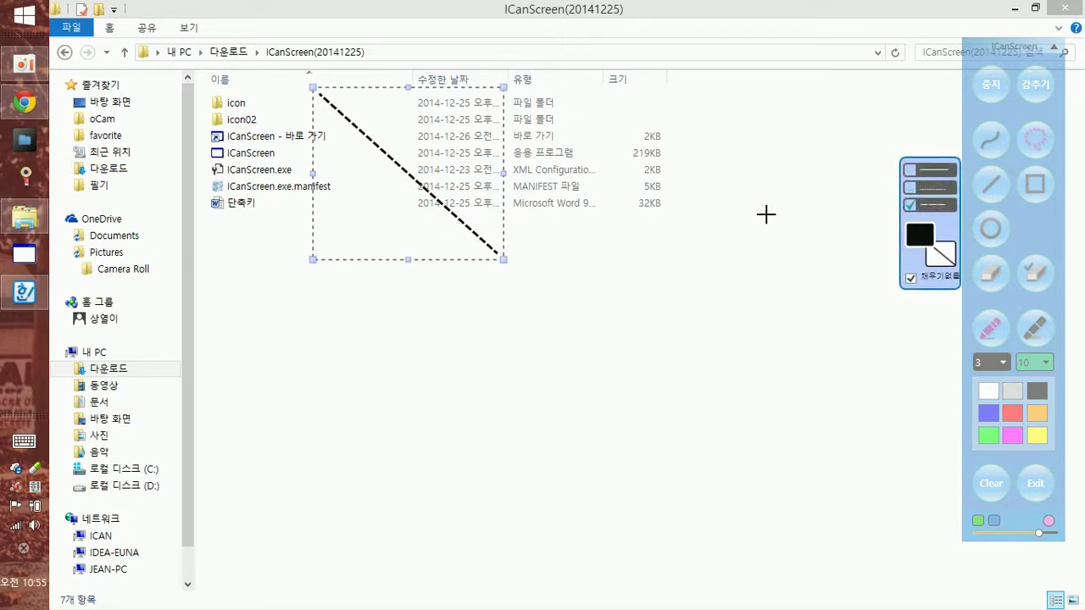
left_click(933, 170)
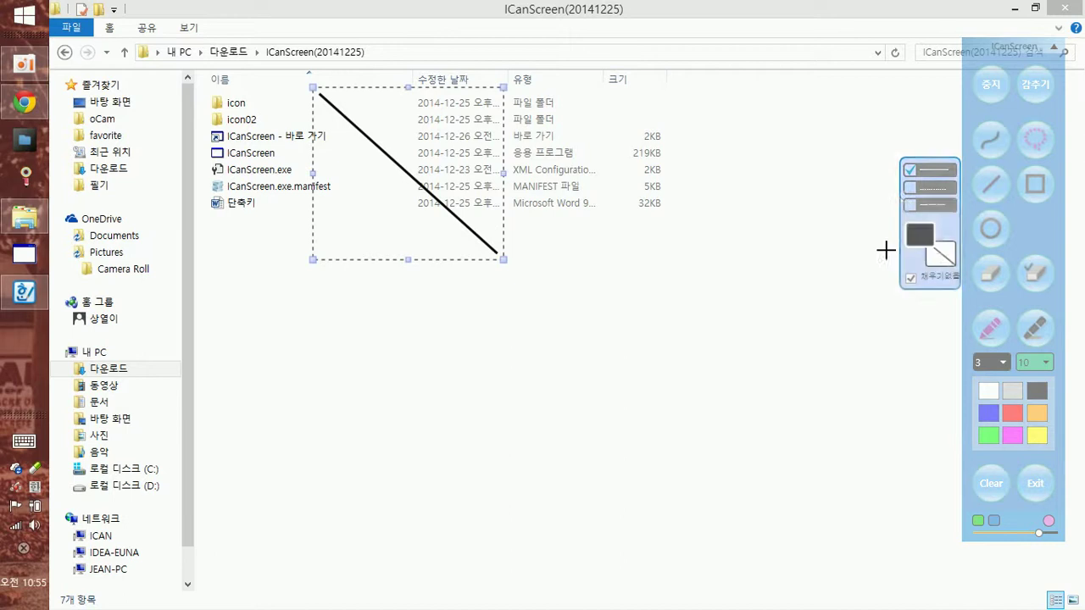
left_click(850, 311)
Step: Draw white-filled rectangles over the ICanScreen application and ICanScreen.exe.manifest names, with the no-fill option (채우기없음) turned off
left_click(1034, 183)
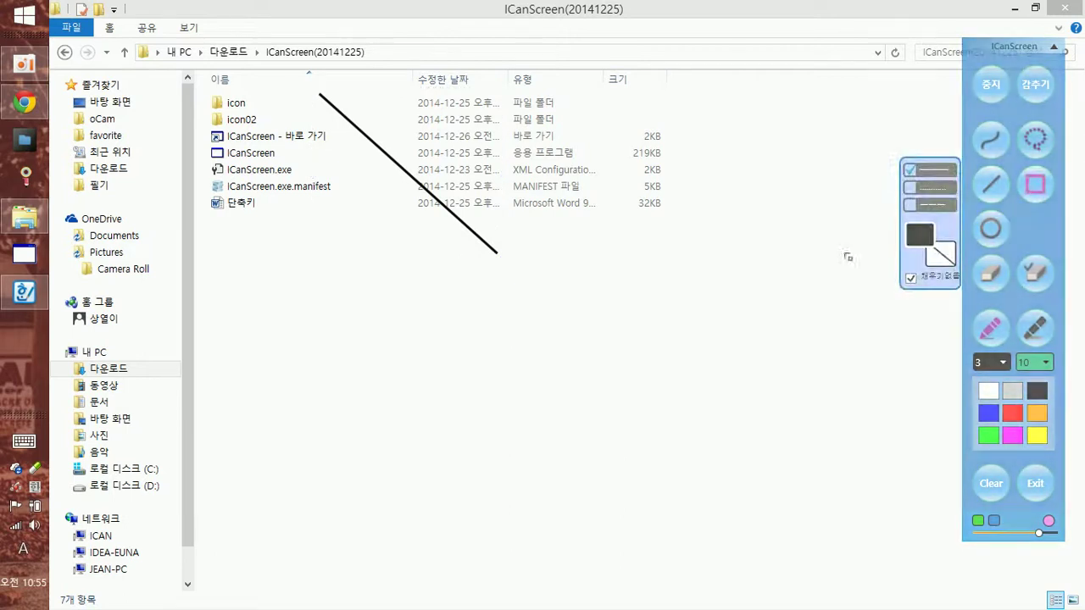
left_click(909, 280)
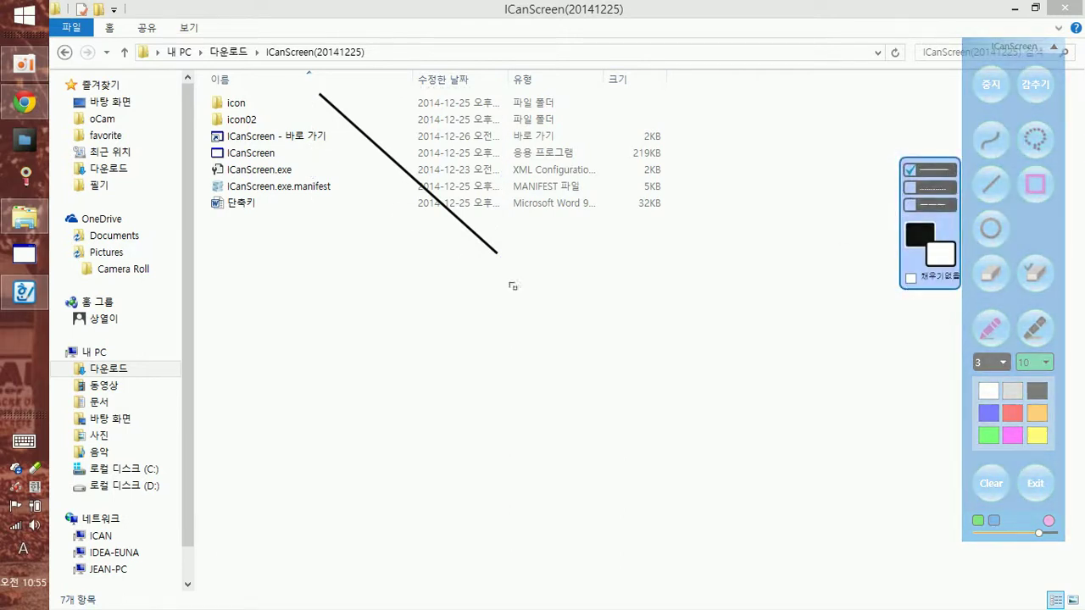
left_click_drag(205, 143, 284, 162)
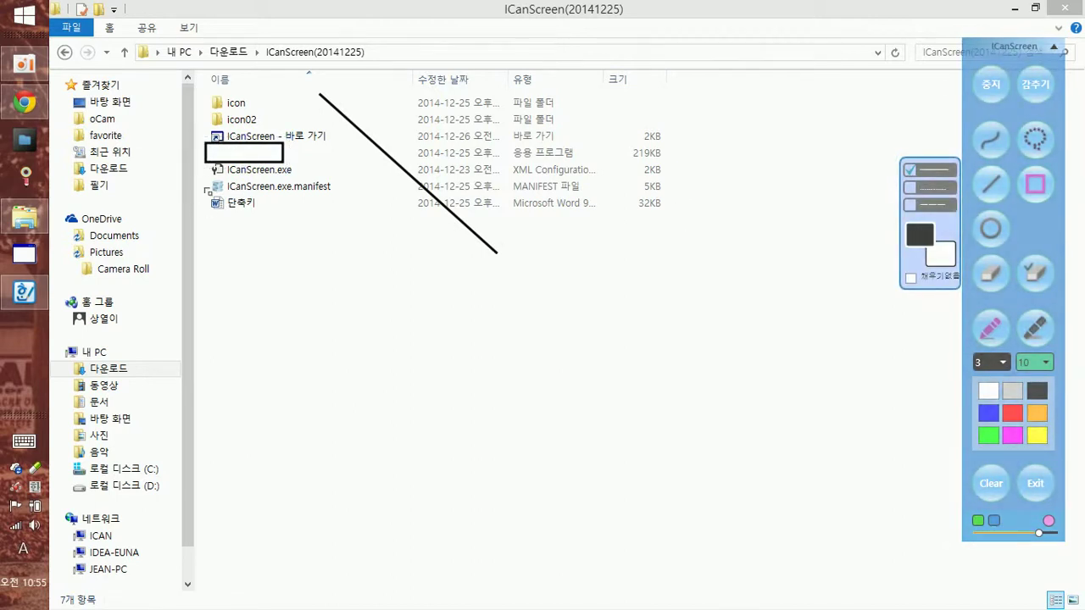
left_click_drag(206, 177, 339, 195)
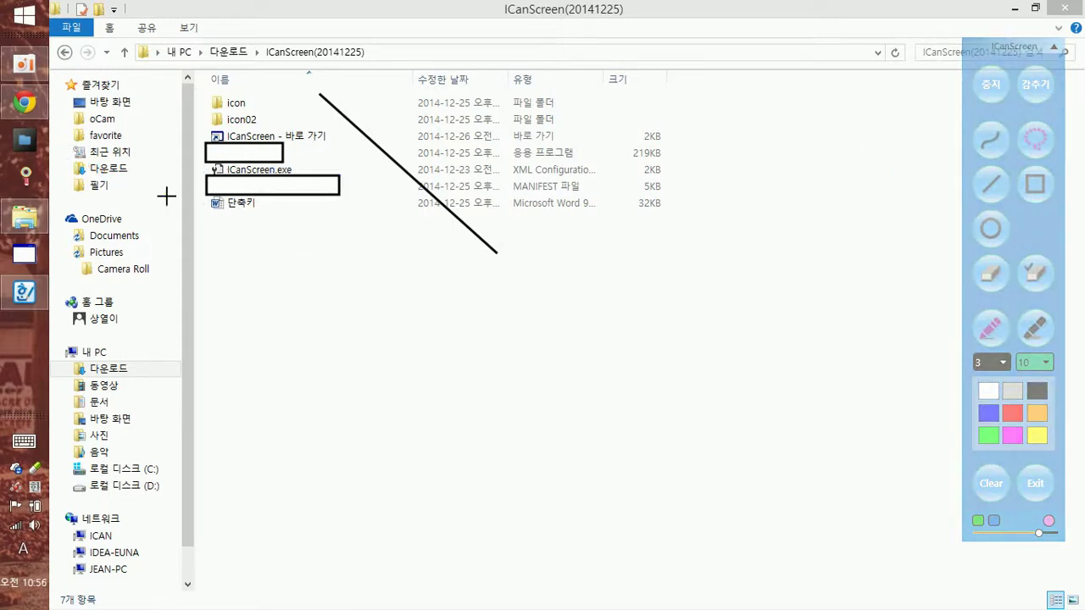
Step: Cover the icon folder name and the OneDrive entry with two more white-filled rectangles
left_click(1032, 186)
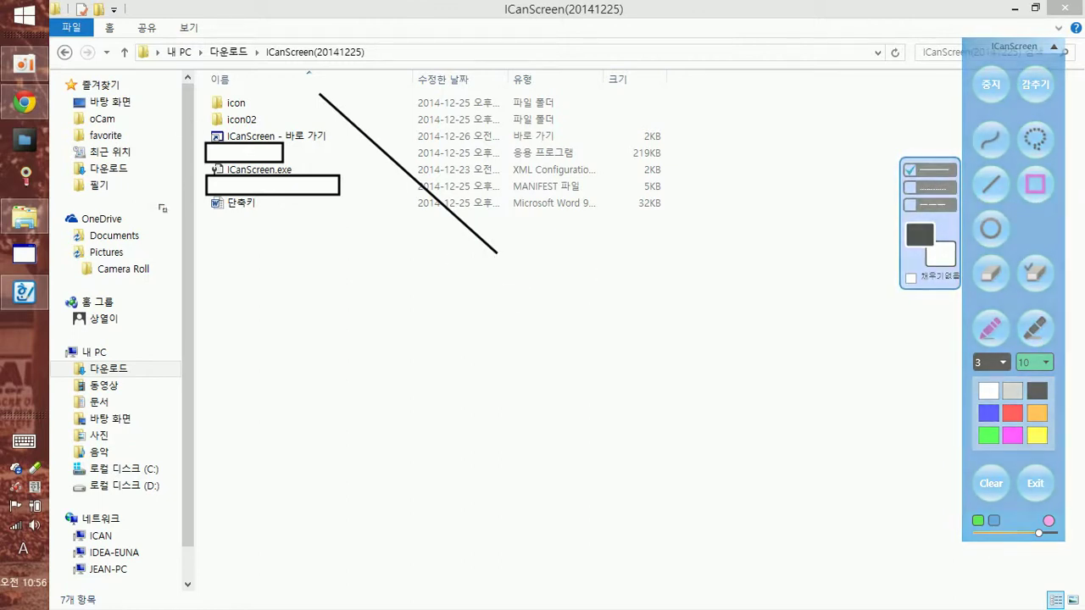
left_click_drag(207, 95, 255, 111)
left_click(401, 262)
key("shift+r")
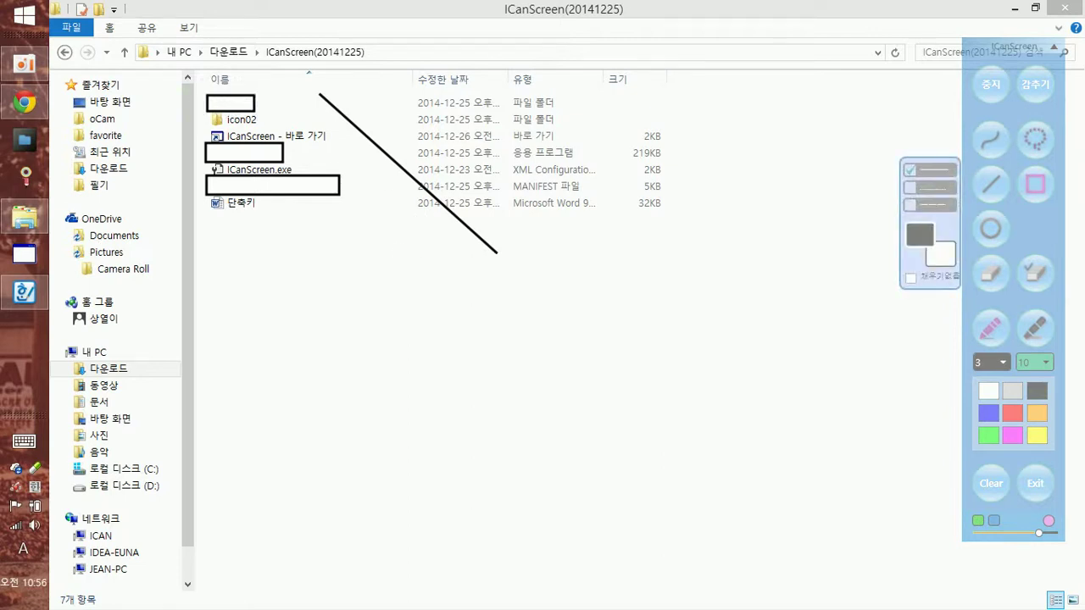
left_click_drag(62, 208, 131, 227)
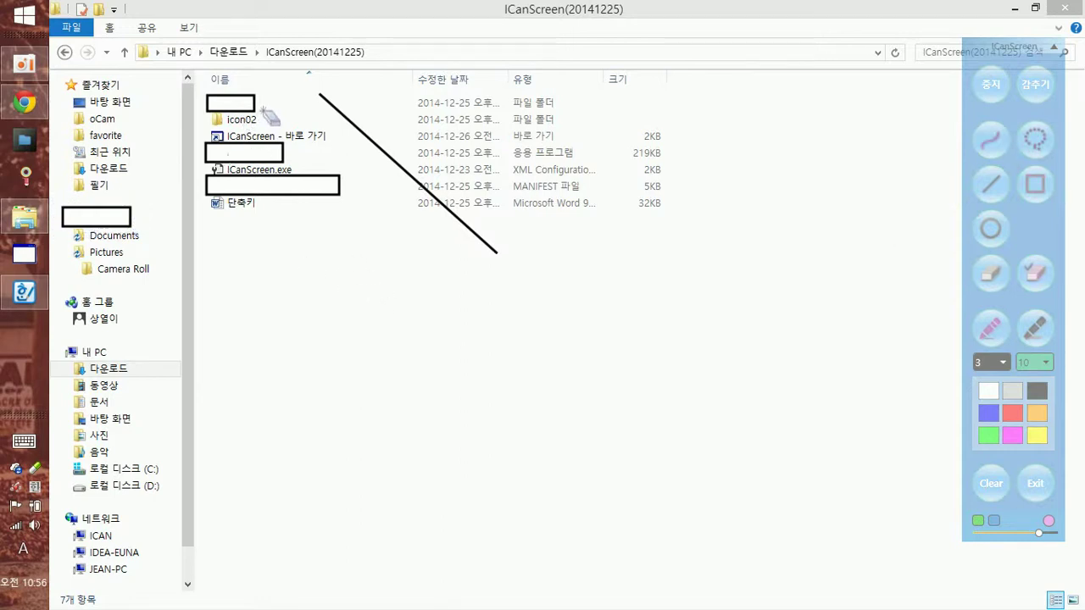
Step: Erase the diagonal line and the white rectangles with the object eraser
left_click(1035, 273)
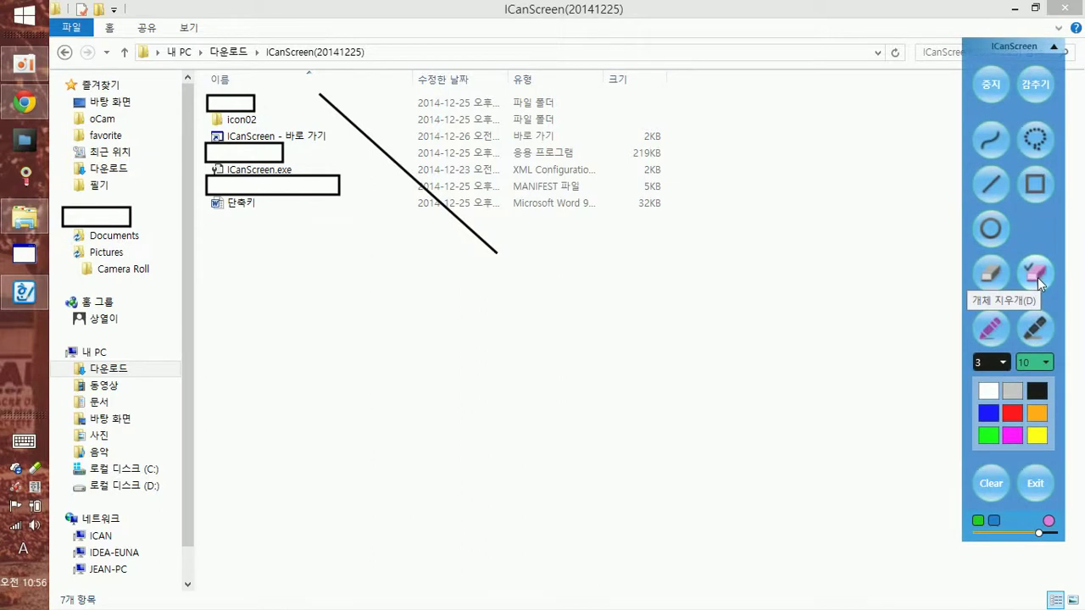
left_click(334, 113)
left_click(257, 107)
left_click(283, 146)
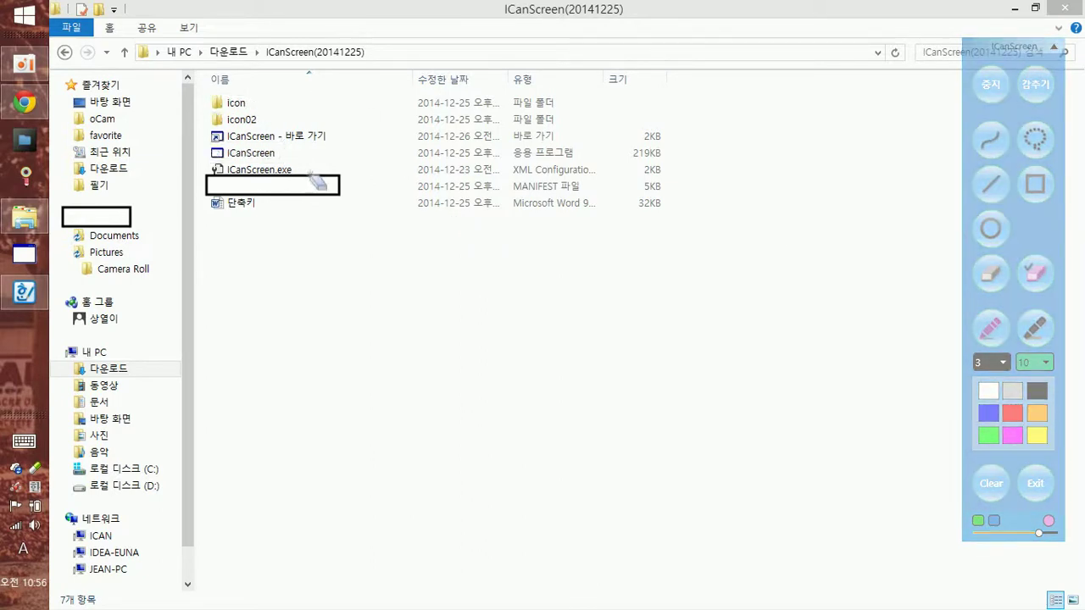
left_click(307, 174)
left_click(125, 208)
Step: Undo the erasures of the white rectangles
key("ctrl+z")
key("ctrl+z")
key("ctrl+z")
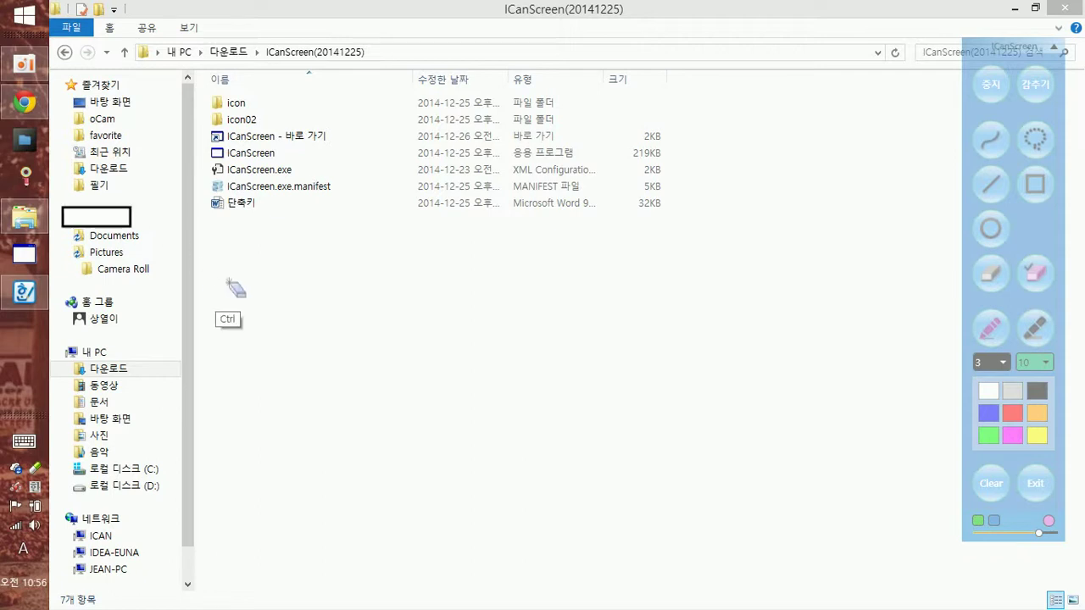
key("ctrl+z")
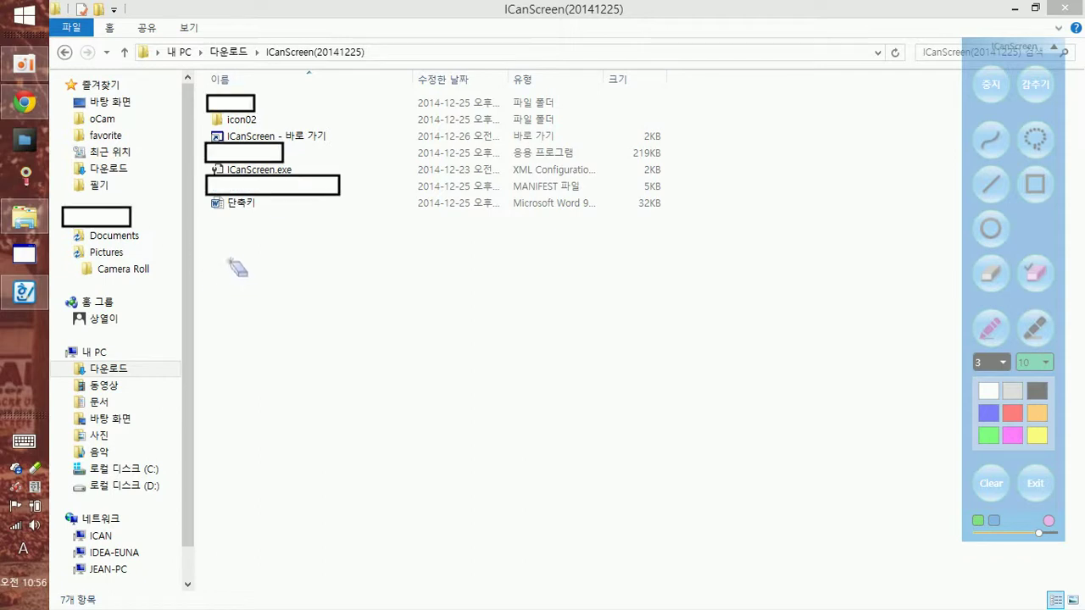
Step: Erase the white rectangles over the icon, ICanScreen and ICanScreen.exe.manifest names with the object eraser
left_click(259, 109)
left_click(286, 150)
left_click(308, 185)
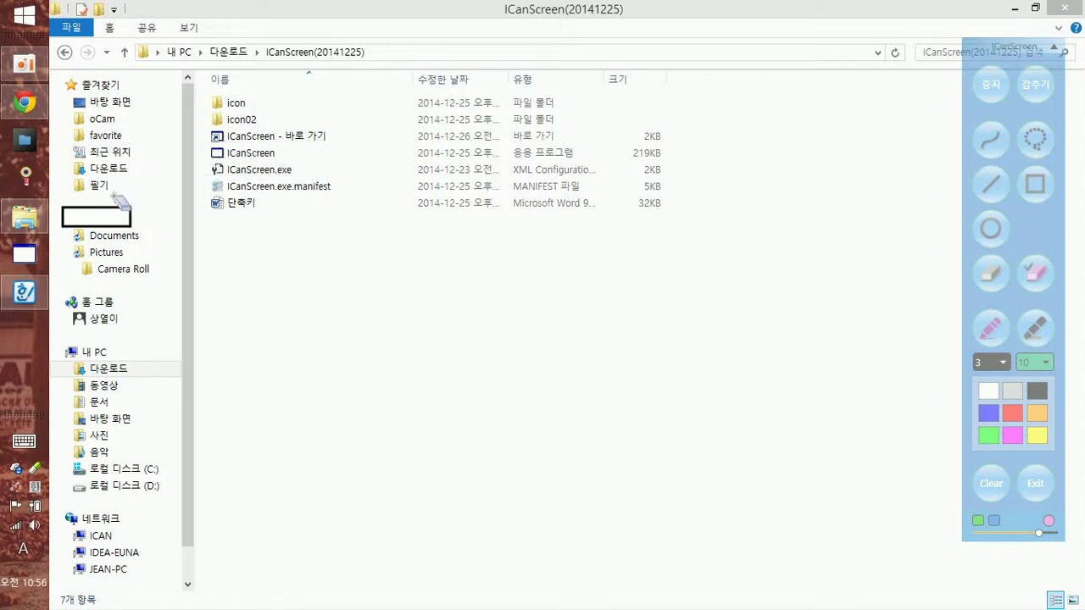
Step: Erase the rectangle over the OneDrive entry and draw a short black freehand squiggle at pen width 2 below the file list
left_click(123, 206)
left_click(996, 149)
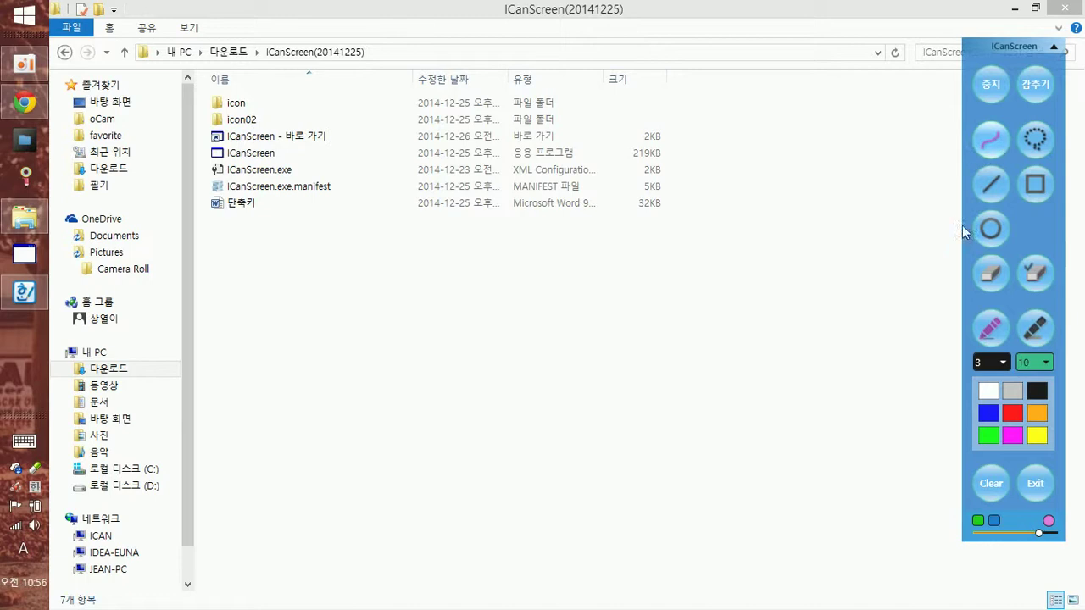
left_click(1004, 362)
left_click(984, 399)
mouse_move(470, 222)
left_mouse_down()
mouse_move(500, 253)
mouse_move(521, 244)
left_mouse_up()
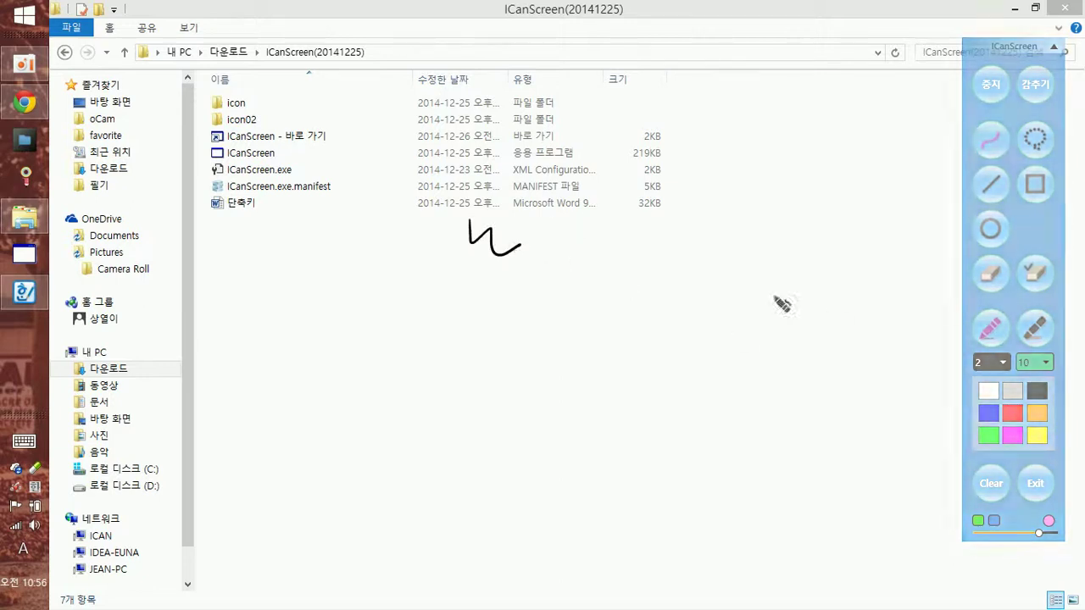
Step: Highlight the Microsoft Word file type, the ICanScreen shortcut name and ICanScreen.exe in green with the highlighter
left_click(1035, 336)
left_click_drag(513, 202, 594, 203)
left_click_drag(225, 135, 276, 136)
left_click_drag(210, 169, 298, 169)
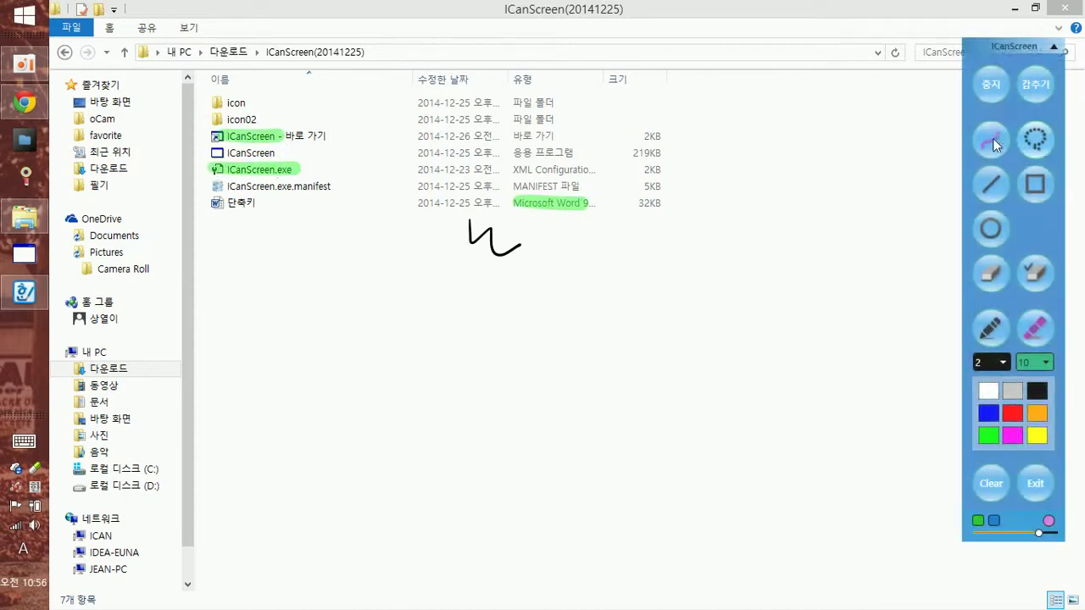
Step: Underline the highlighted Microsoft Word text with the magenta pen and adjust the drawing palette's slider slightly
left_click(990, 327)
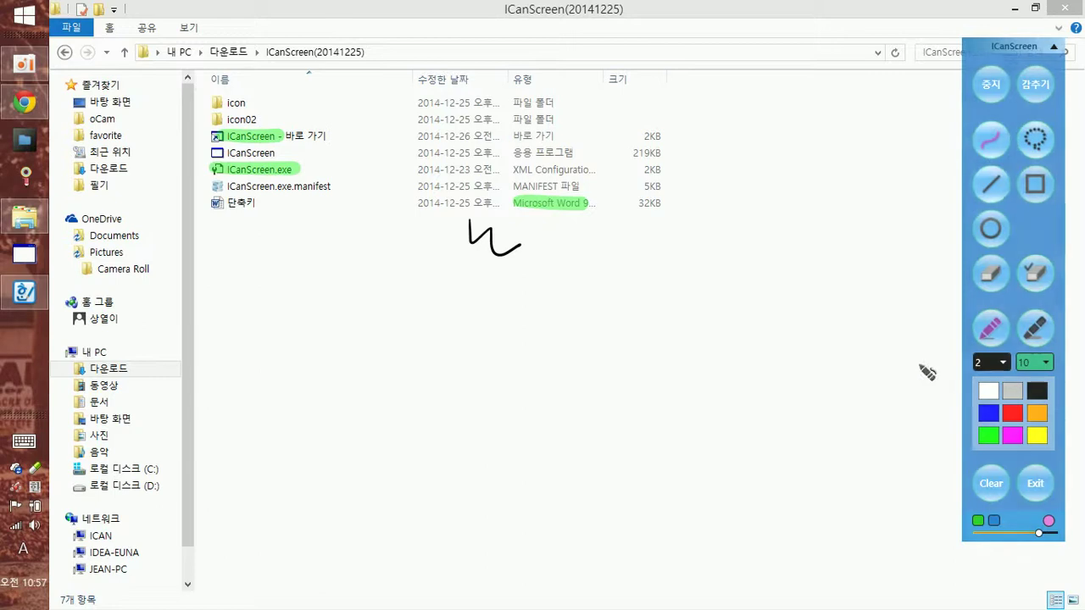
left_click(1012, 434)
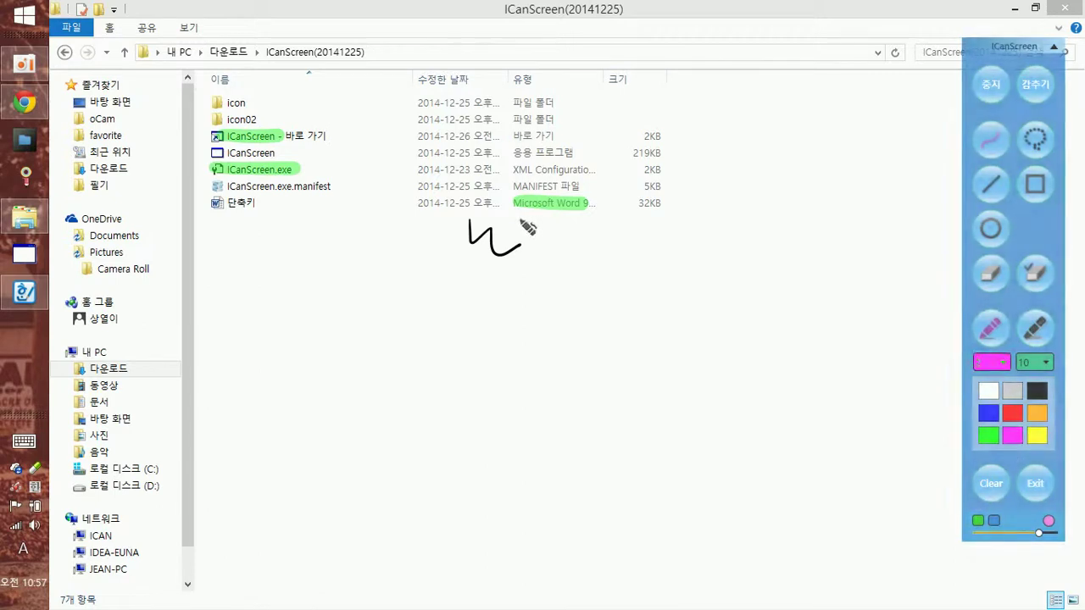
left_click_drag(525, 212, 573, 214)
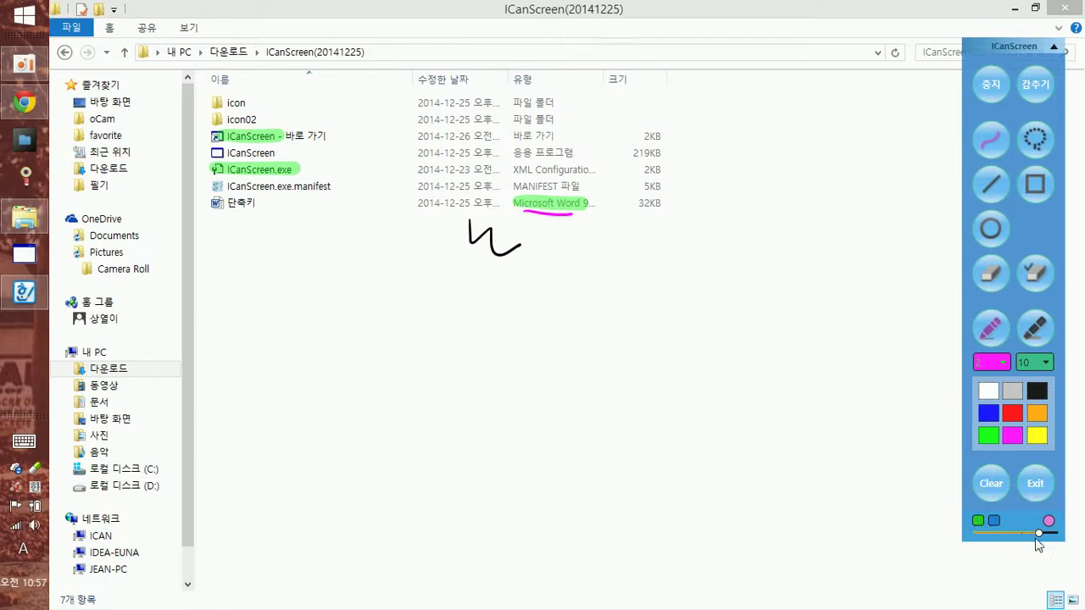
mouse_move(1038, 534)
left_mouse_down()
mouse_move(1018, 534)
mouse_move(1037, 534)
left_mouse_up()
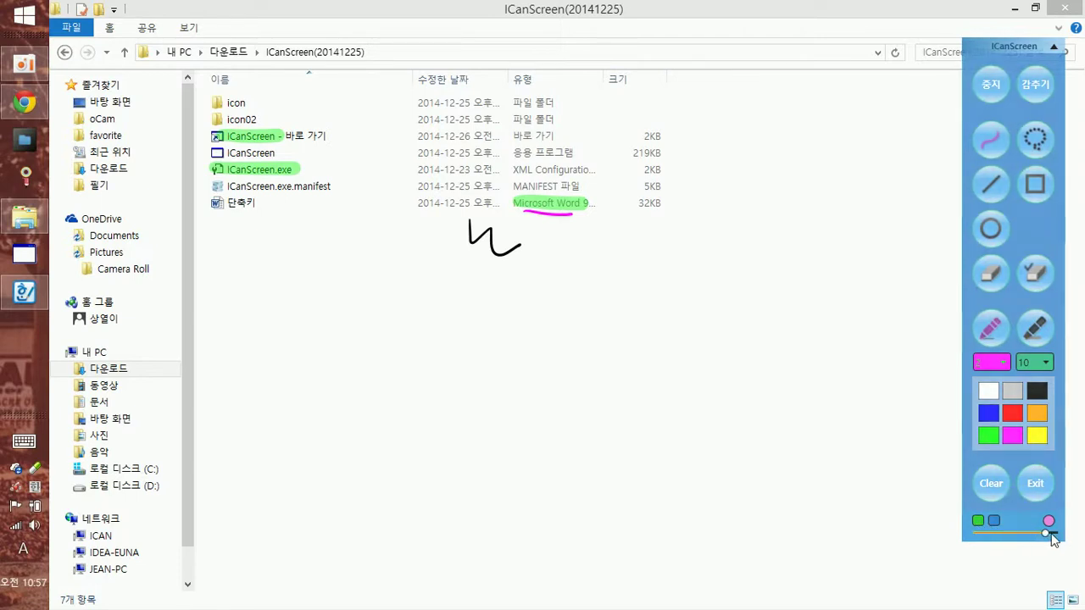
Step: Capture the whole screen (전체영역) and save it as a PNG named 이름test1 in the Documents folder
left_click(978, 522)
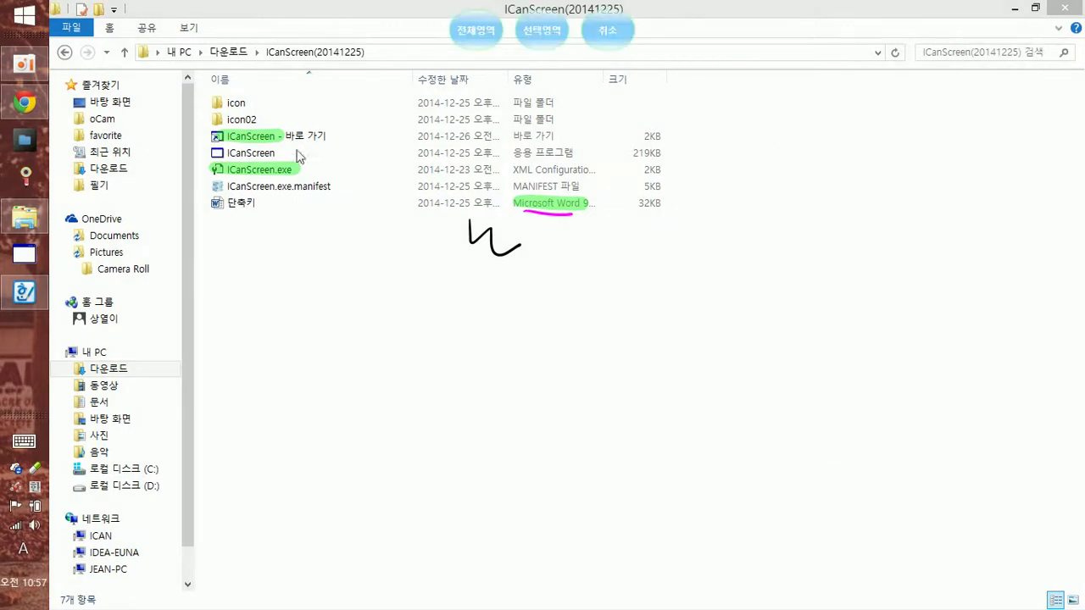
left_click(476, 38)
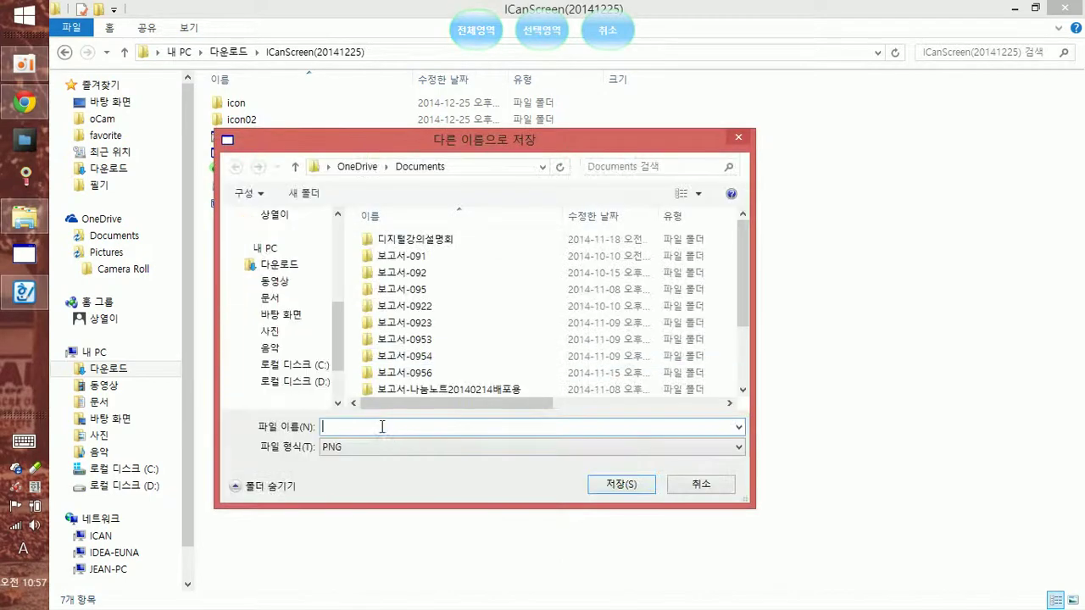
type("이름")
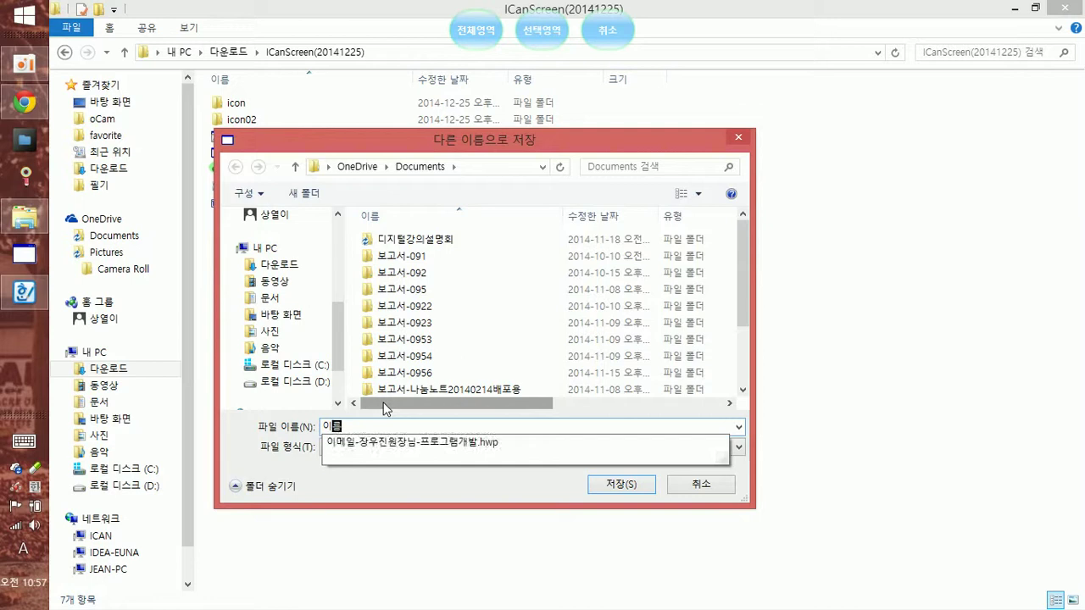
type("tes")
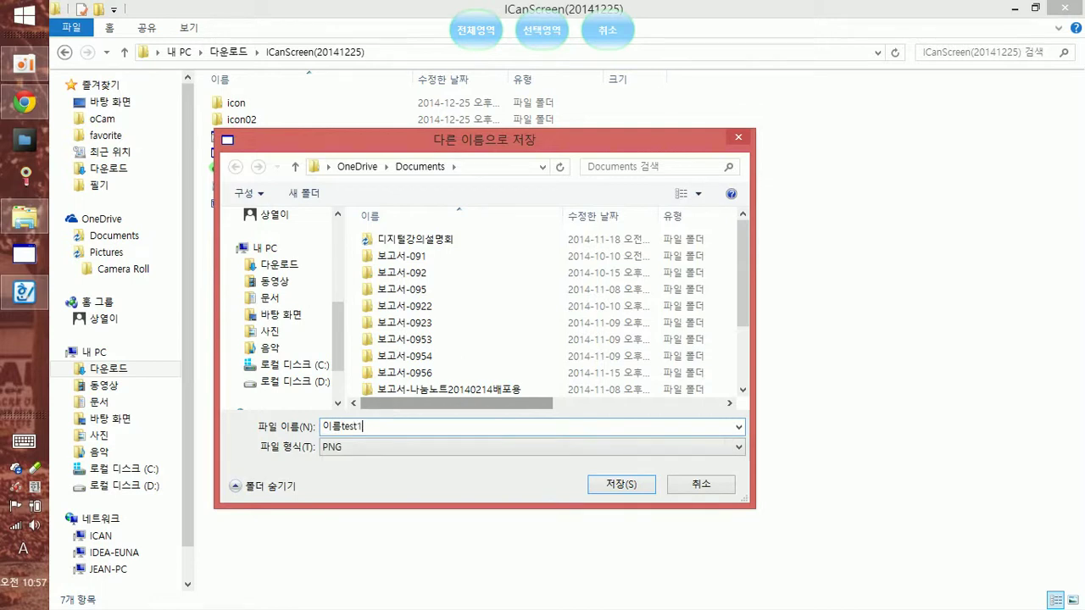
type("t1")
key("Return")
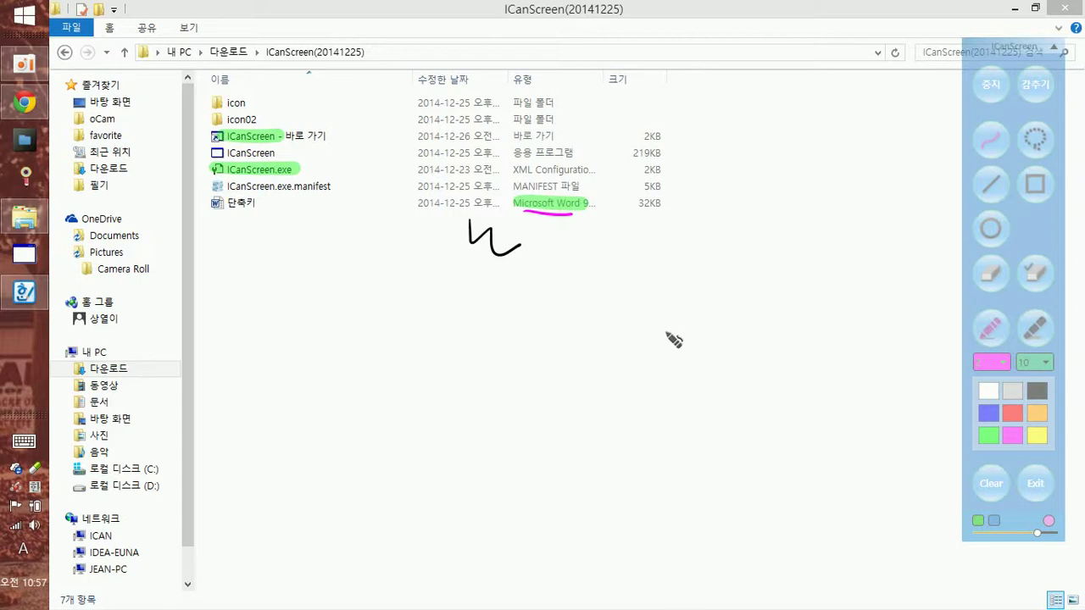
Step: Capture a selected area (선택영역) covering the file list and the squiggle, saving it as a PNG named 이름test2
left_click(990, 522)
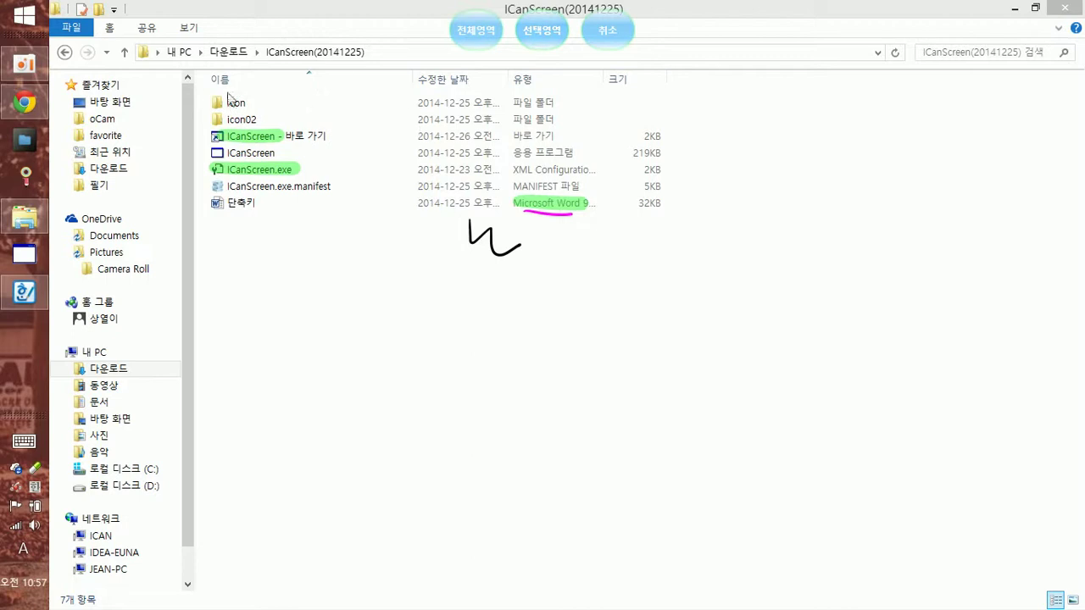
left_click_drag(206, 96, 660, 424)
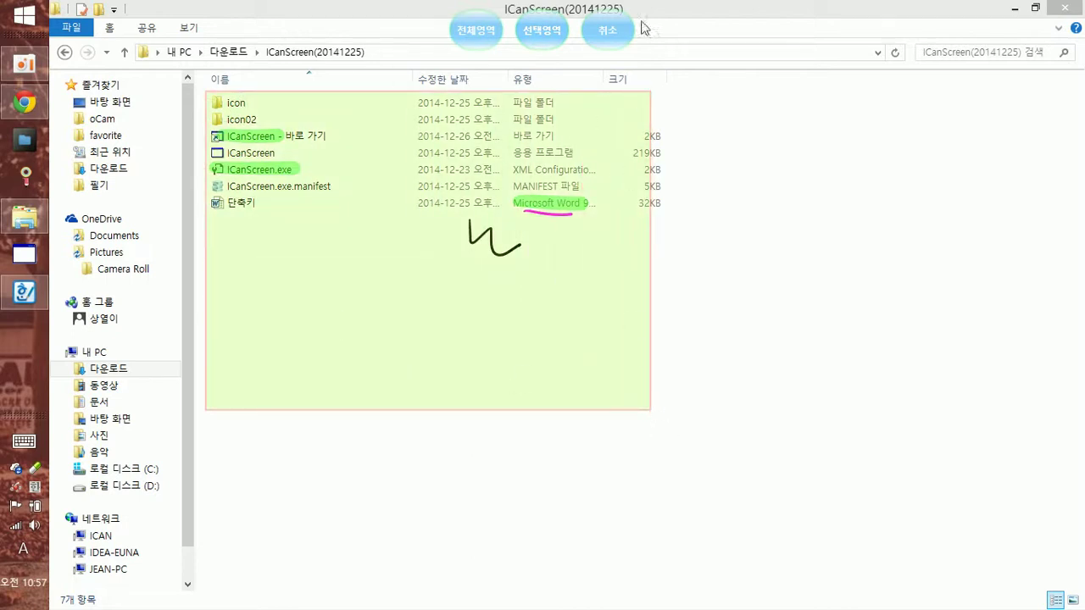
left_click(542, 39)
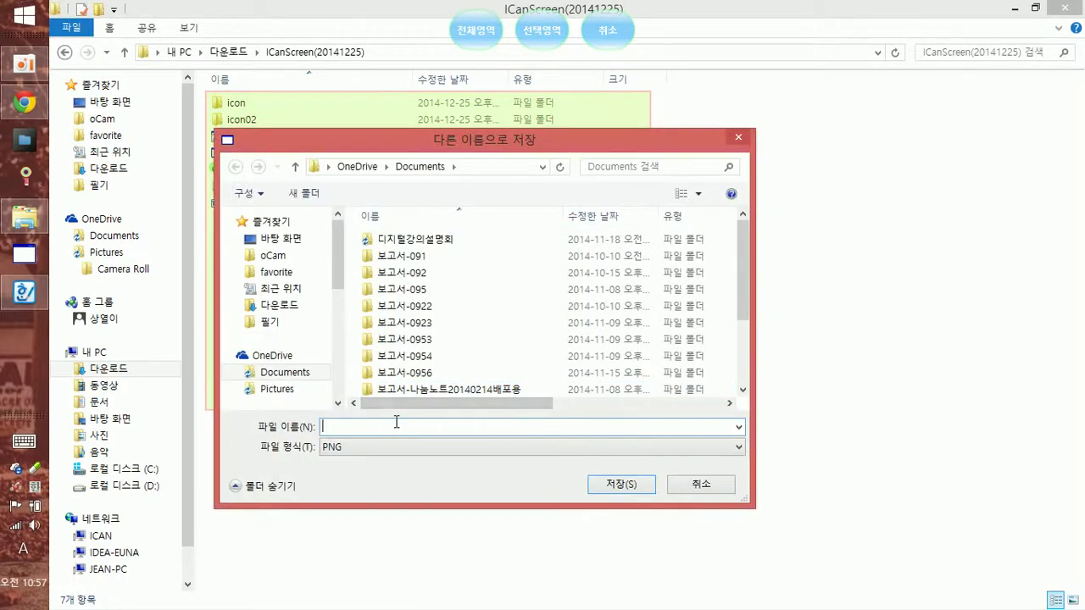
type("이름test2")
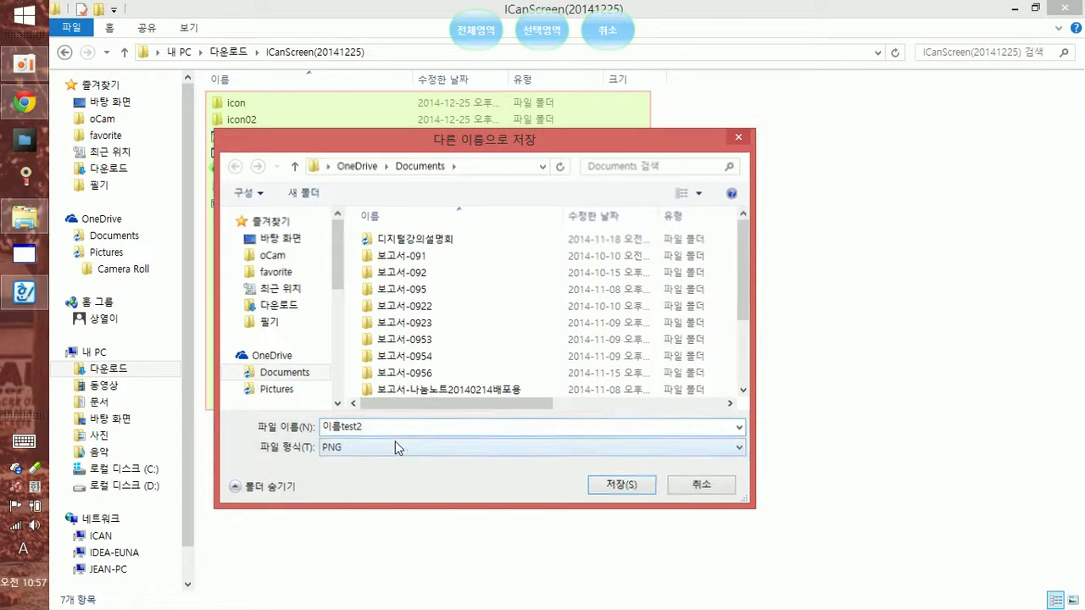
key("Return")
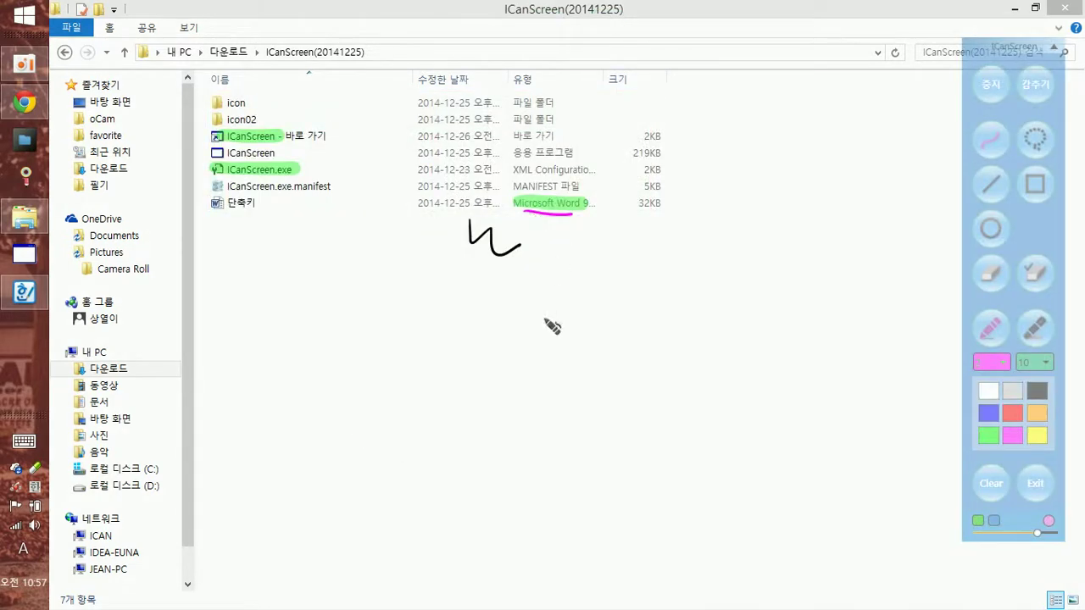
Step: Deactivate the on-screen writing function and open the user settings (사용자 설정)
left_click(992, 86)
left_click(992, 93)
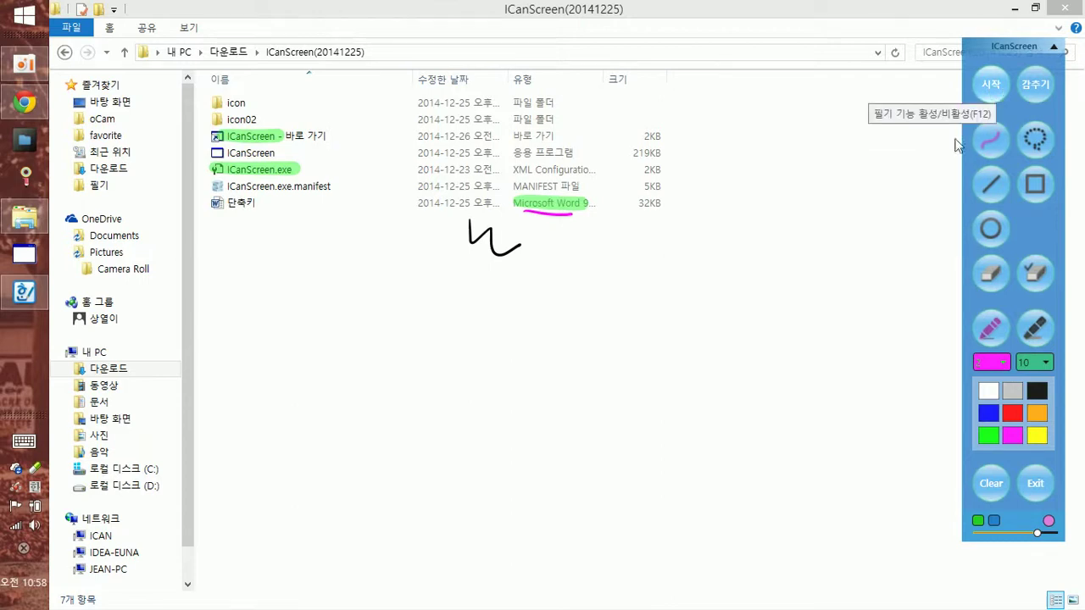
left_click(1049, 522)
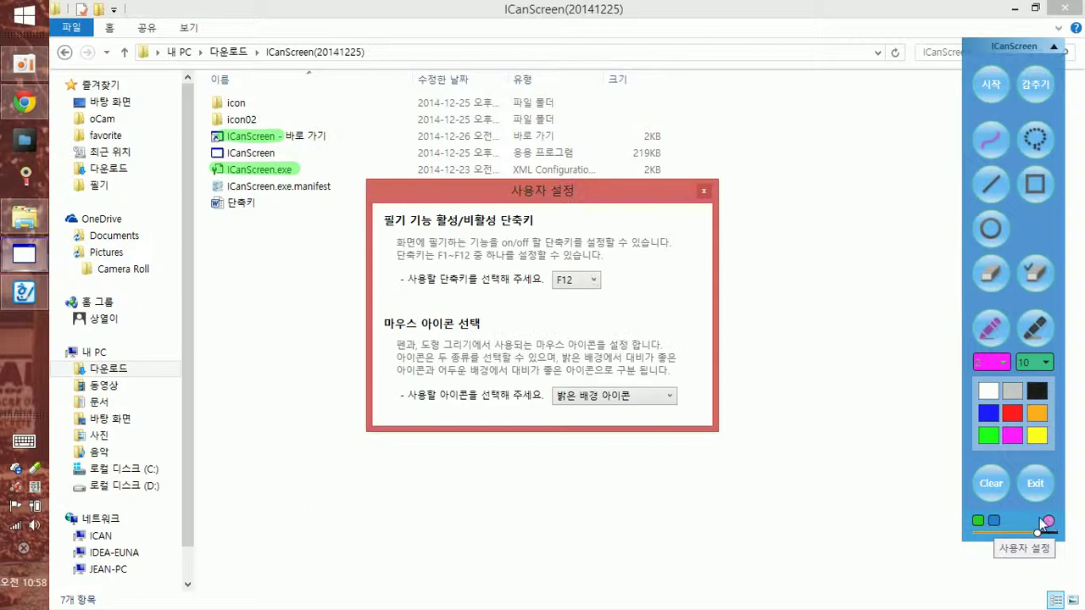
Step: Try F2 and another function key as the writing on/off shortcut, then restore it to F12
left_click(589, 284)
left_click(578, 314)
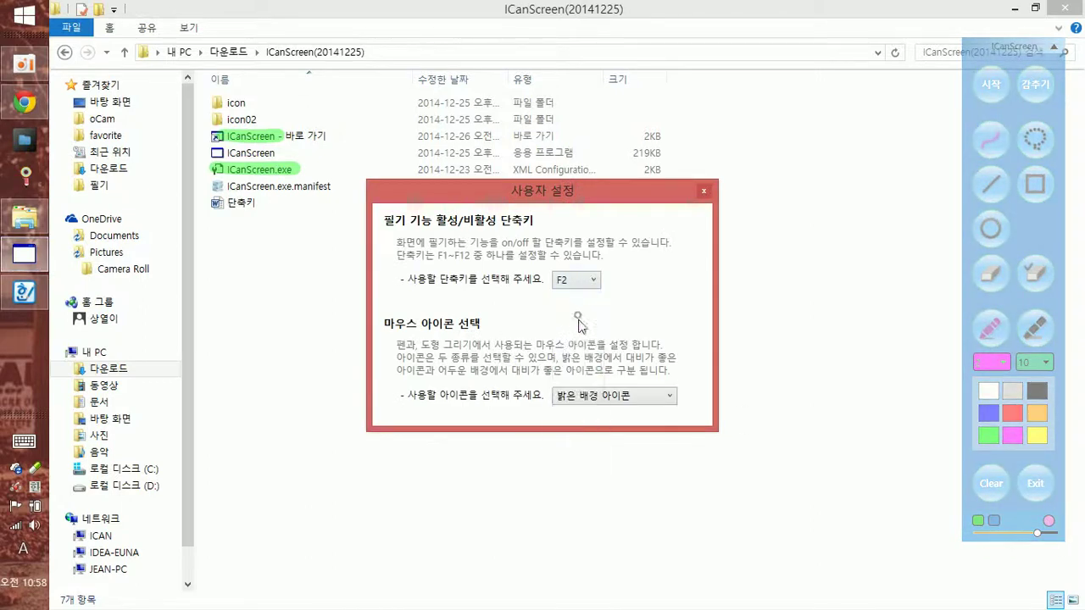
left_click(586, 281)
left_click(578, 330)
left_click(586, 283)
left_click(573, 473)
Step: Set the mouse icon to the dark-background version (어두운 배경 아이콘), close the settings and reactivate writing
left_click_drag(676, 197, 725, 214)
left_click(670, 416)
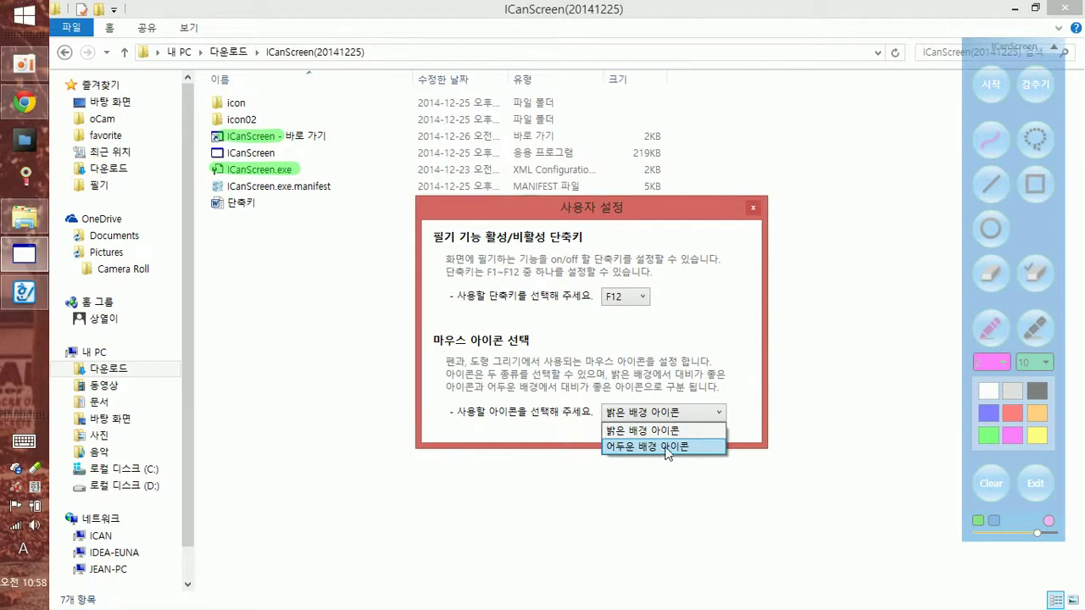
left_click(668, 449)
left_click(753, 209)
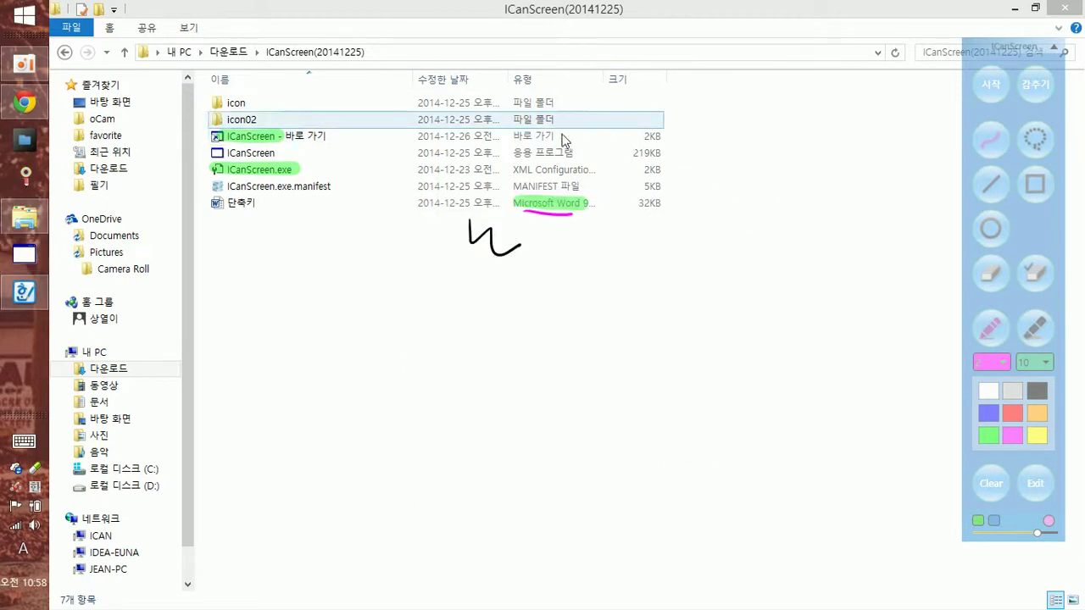
left_click(992, 87)
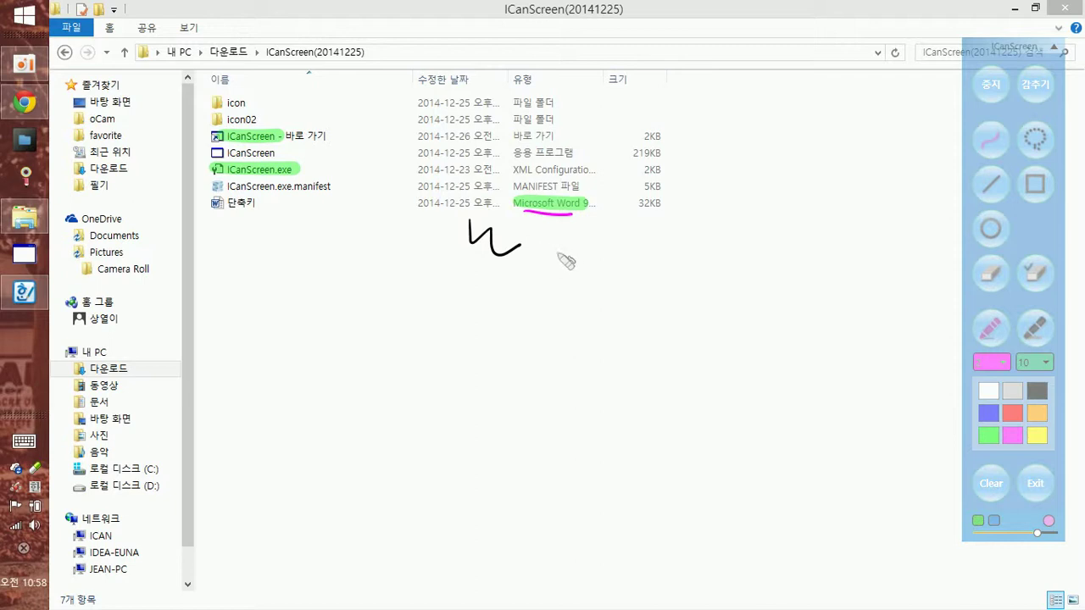
Step: Set the mouse icon back to the bright-background version (밝은 배경 아이콘) in the user settings and close them
left_click(1048, 523)
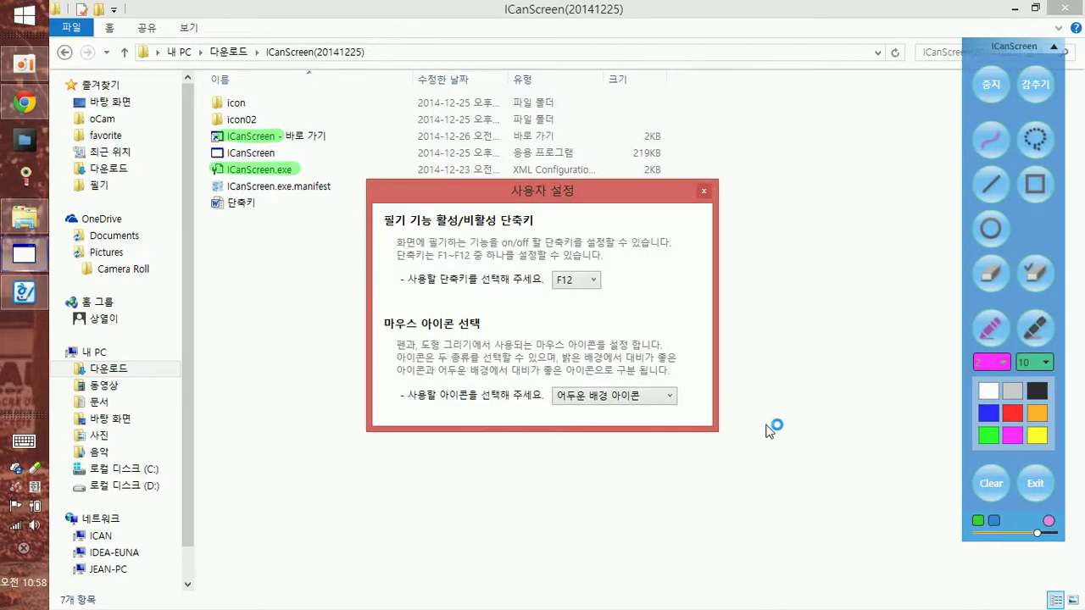
left_click(595, 399)
left_click(596, 415)
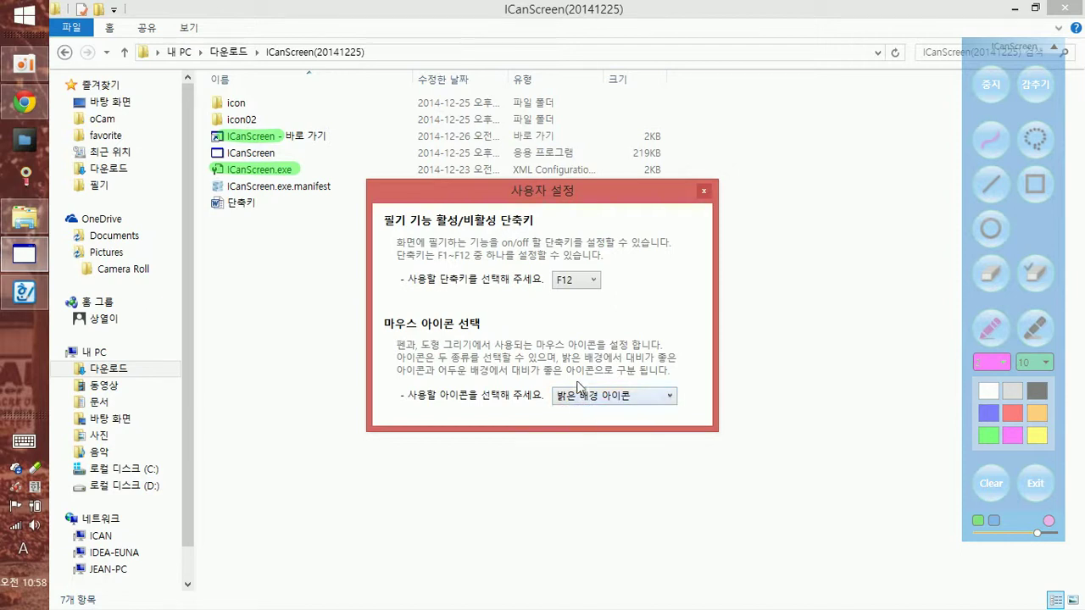
left_click(703, 192)
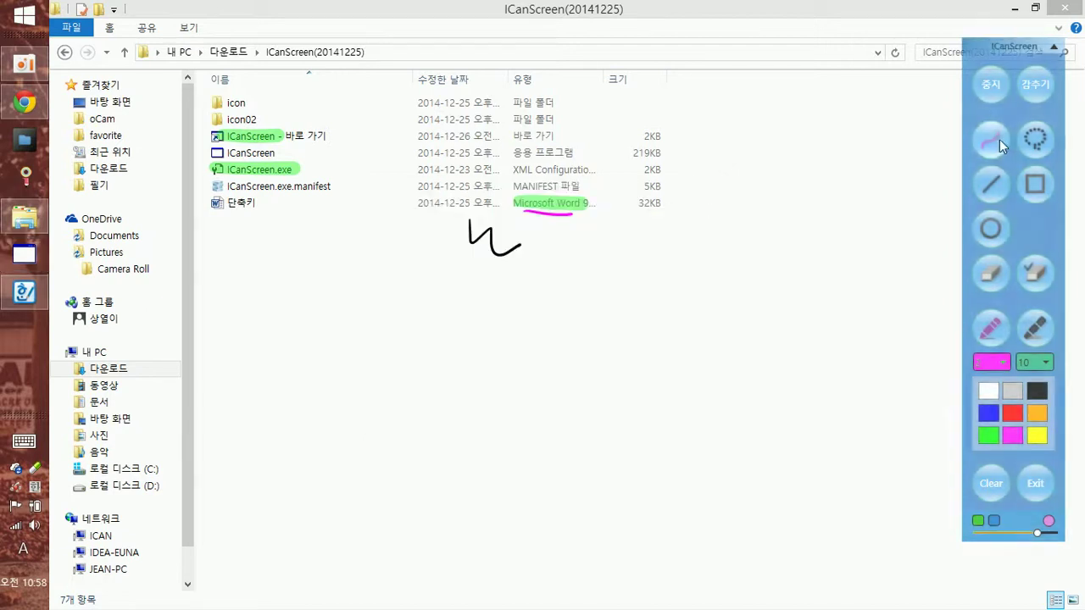
Step: Deactivate the writing function and open the OneDrive Documents folder with the drawings kept on screen
left_click(992, 89)
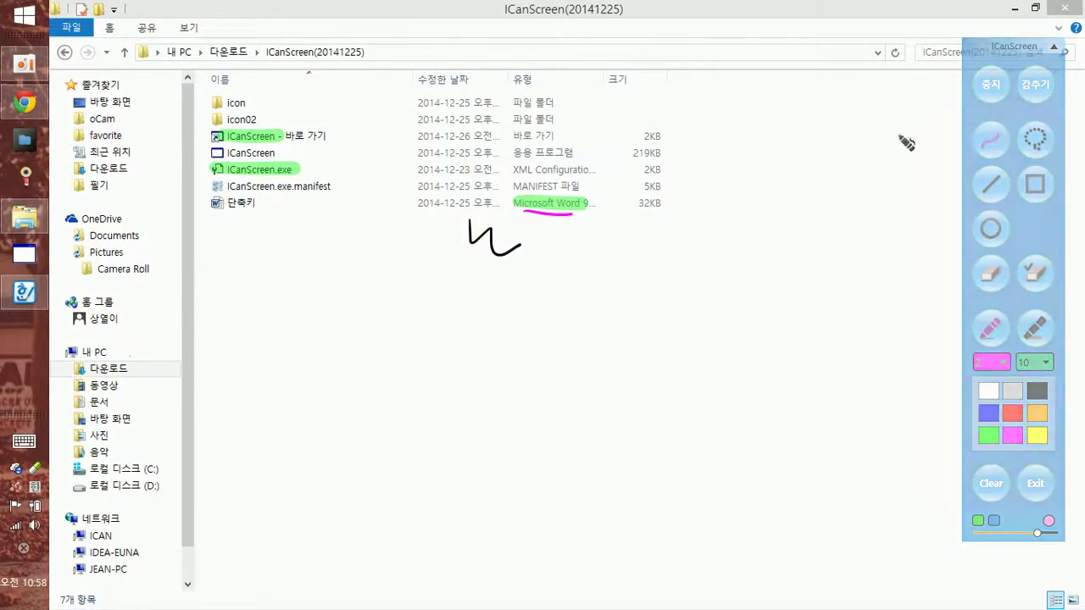
left_click(992, 84)
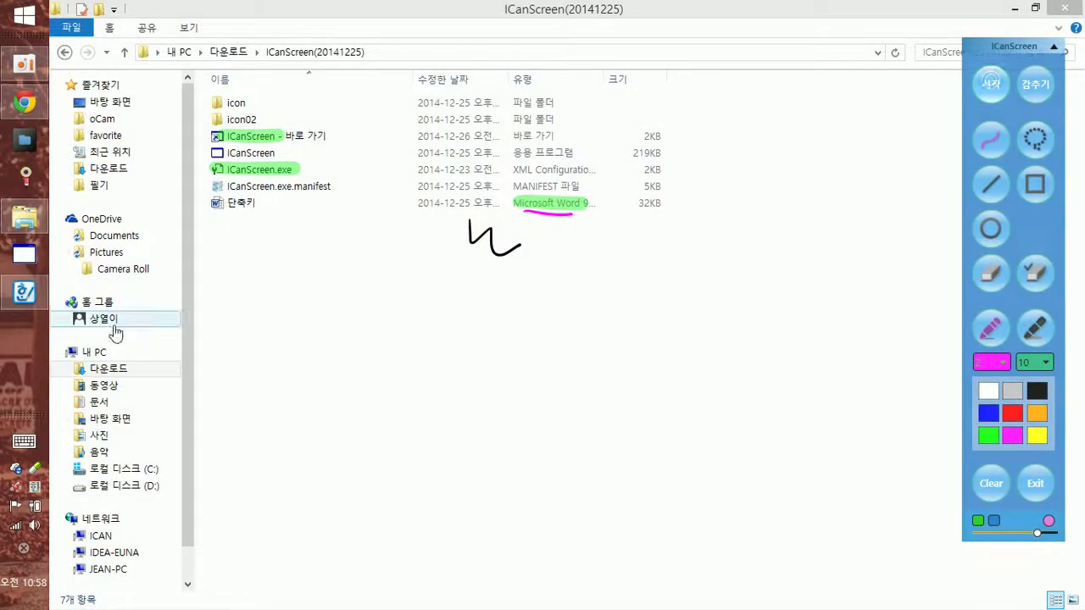
left_click(115, 237)
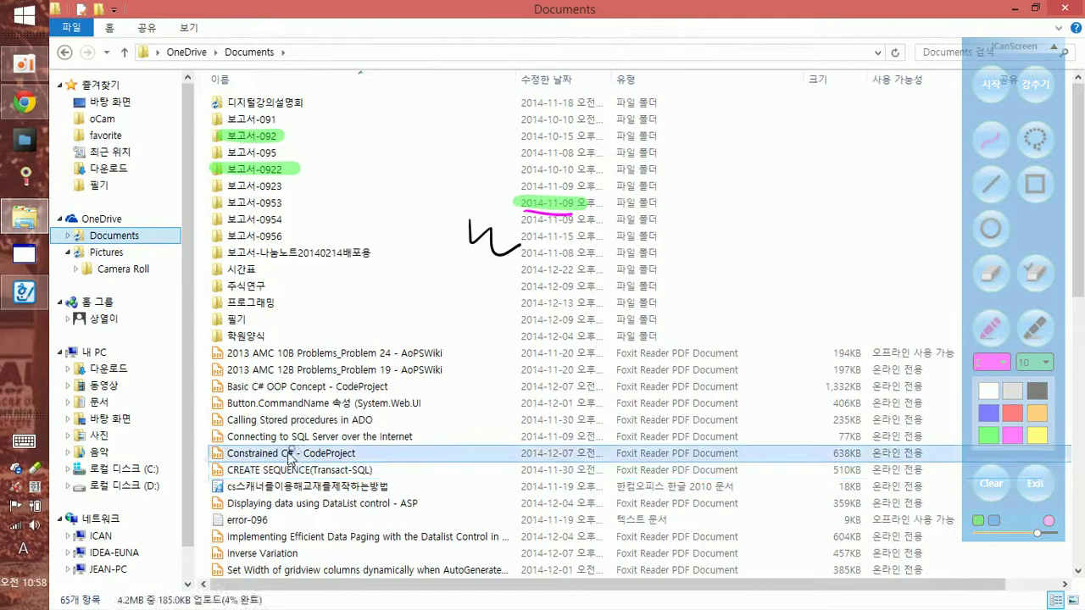
Step: Browse down the Documents file list and open the PDF 고3-201411-수능2015학년도B형
left_click(288, 453)
key("Down")
key("Down")
key("Down")
key("Down")
key("Down")
key("Down")
key("Down")
key("Down")
key("Down")
key("Down")
key("Down")
key("Down")
key("Down")
key("Down")
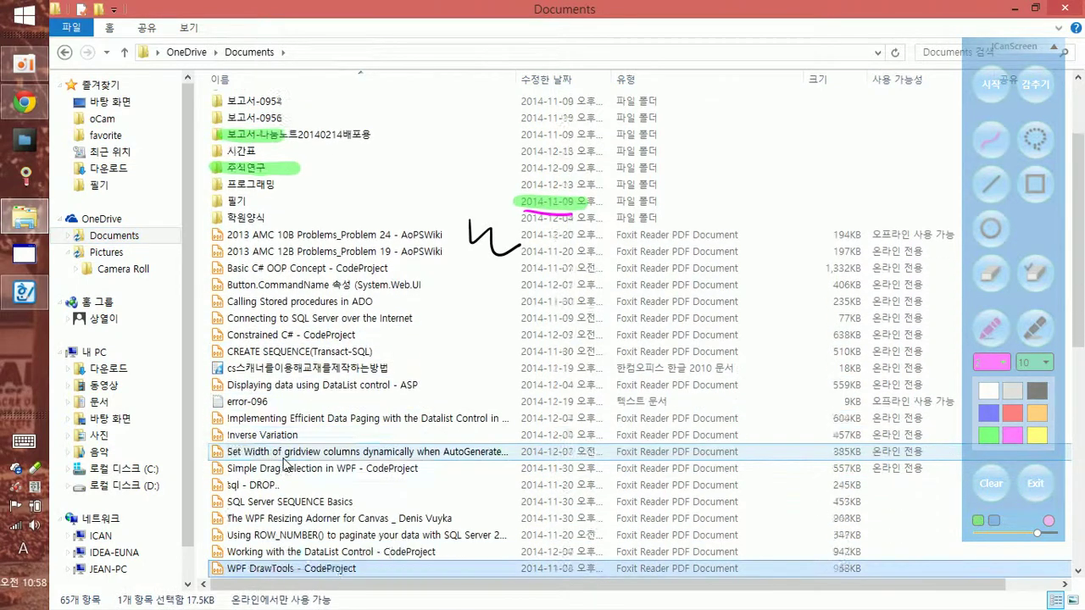
key("Down")
key("Down")
key("Down")
key("Down")
key("Down")
key("Down")
key("Down")
key("Down")
key("Down")
key("Down")
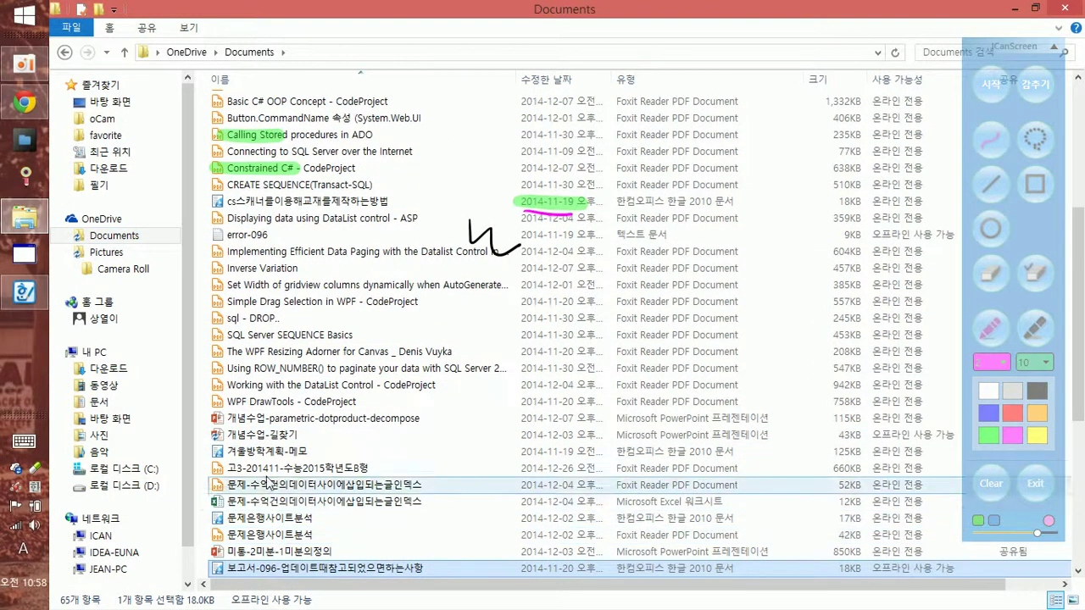
double_click(287, 471)
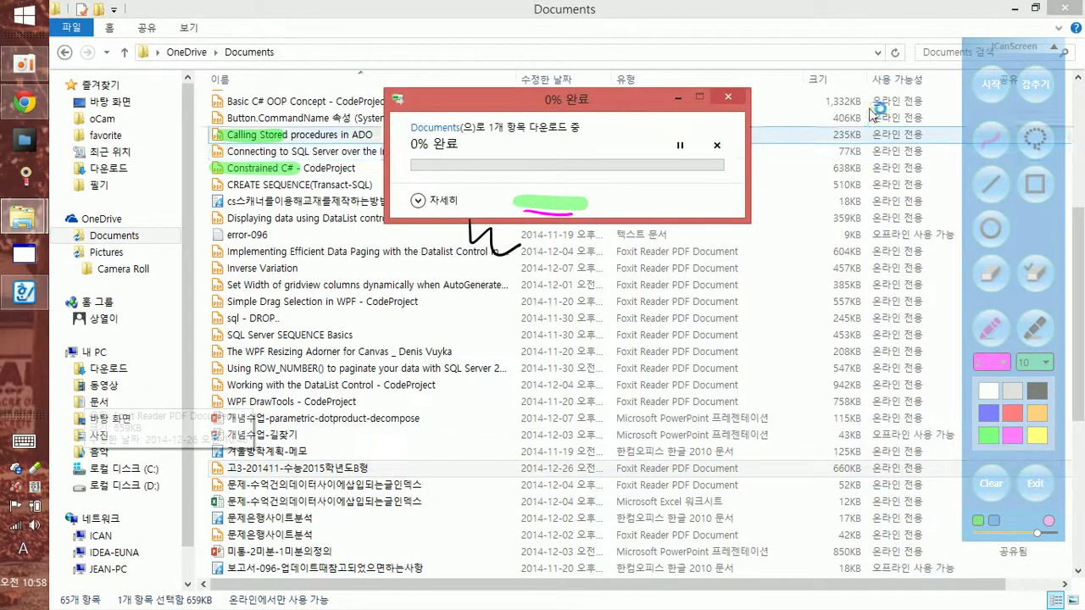
Step: Collapse the ICanScreen palette to its title bar, move it slightly downward and expand it again
left_click(1054, 49)
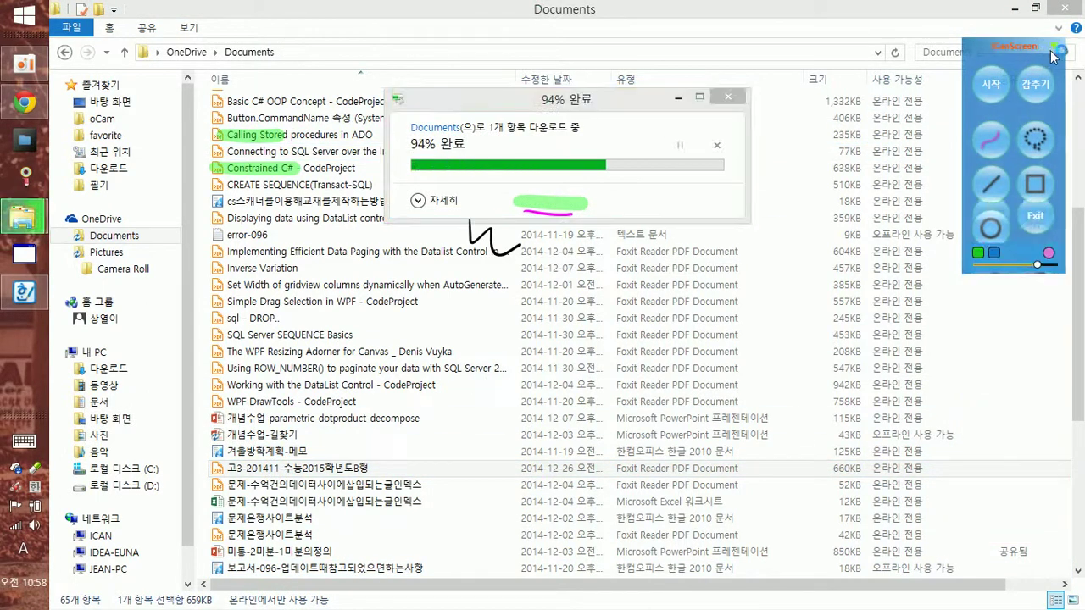
left_click_drag(1020, 53, 1021, 78)
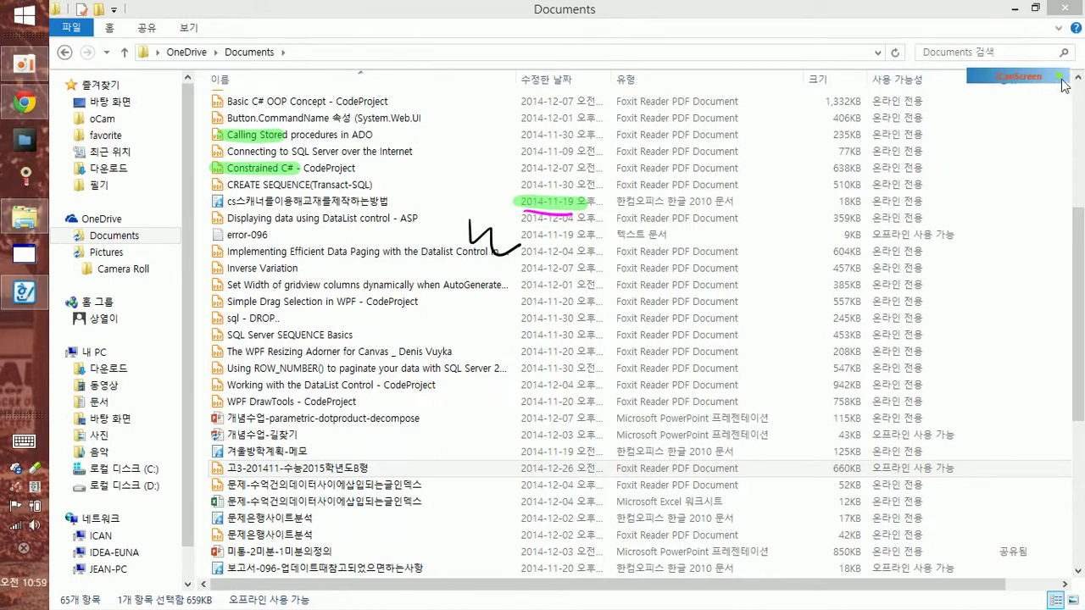
left_click(1060, 78)
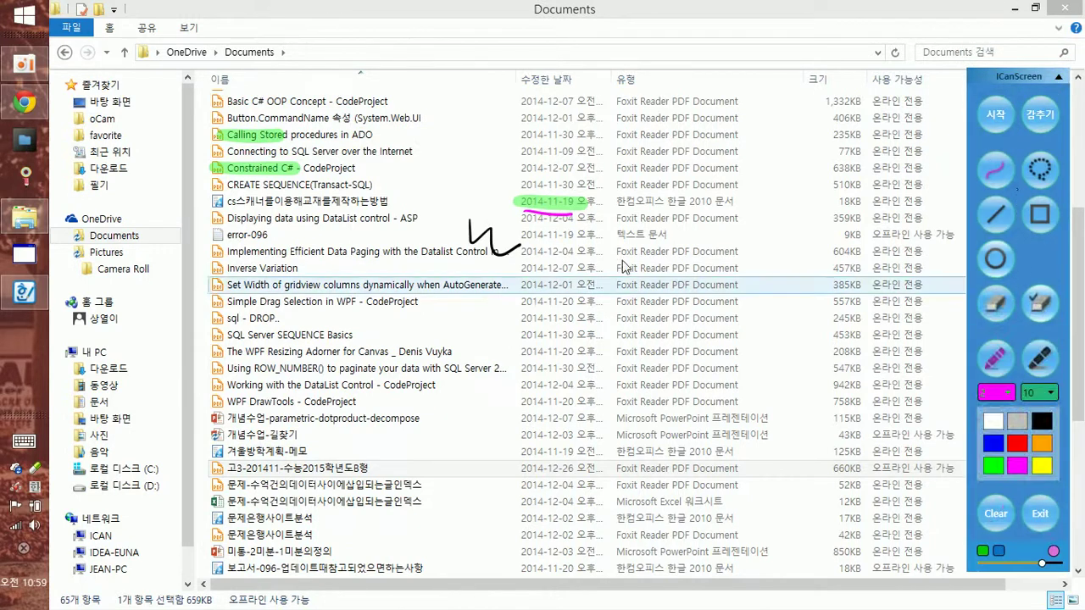
Step: Reactivate writing and erase the green highlights, magenta underline and black scribble over the file list with the stroke eraser
left_click(1032, 307)
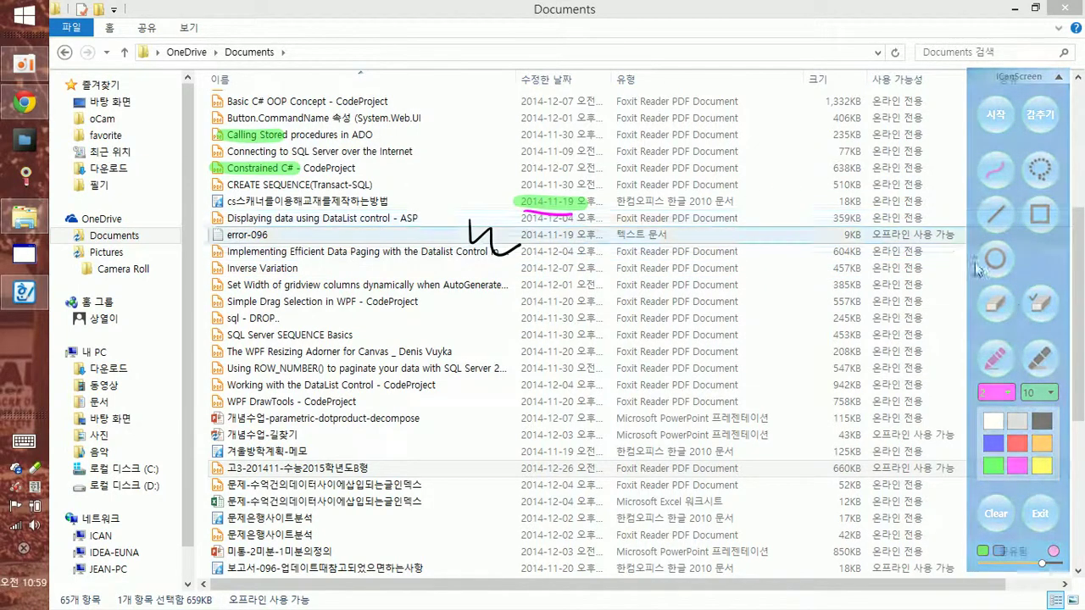
left_click(1040, 301)
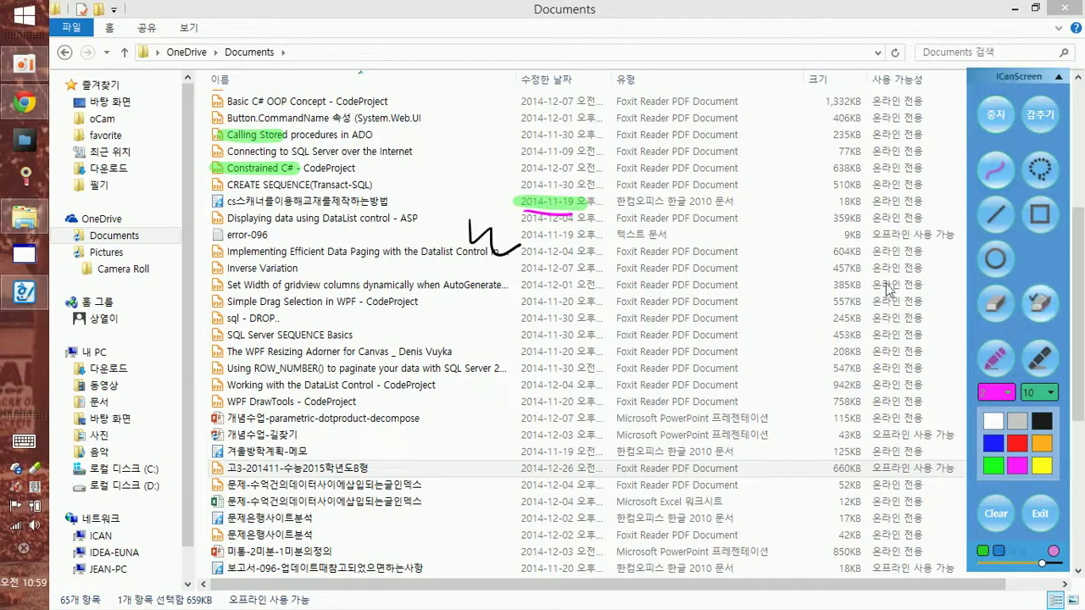
left_click_drag(518, 211, 551, 210)
left_click(501, 240)
left_click_drag(252, 141, 273, 197)
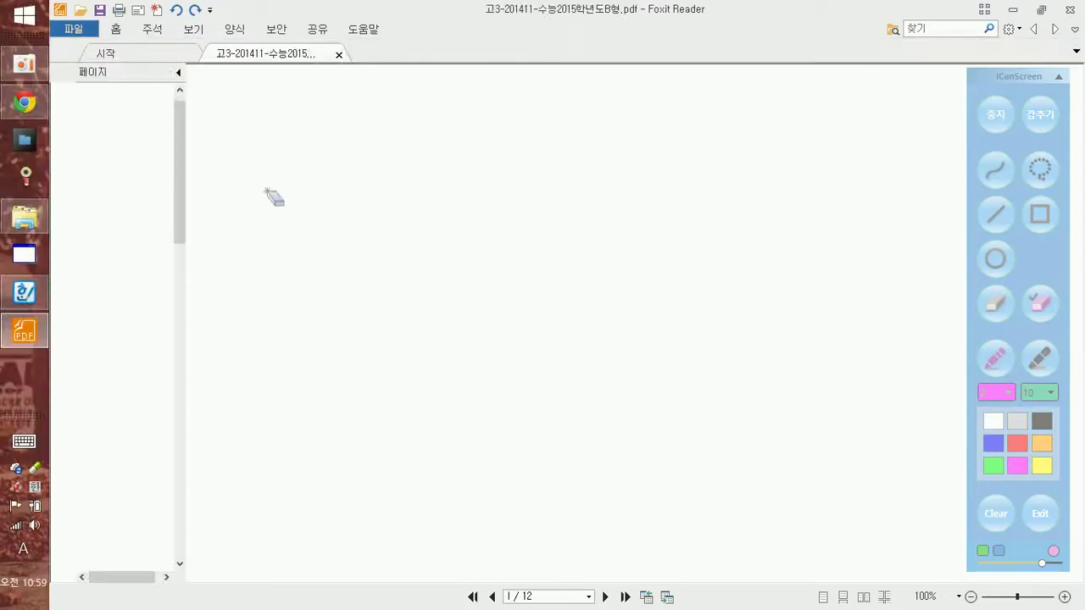
Step: Switch back to the pen, deactivate writing and enlarge the exam PDF to 123.80% with question 1 in view
left_click(997, 178)
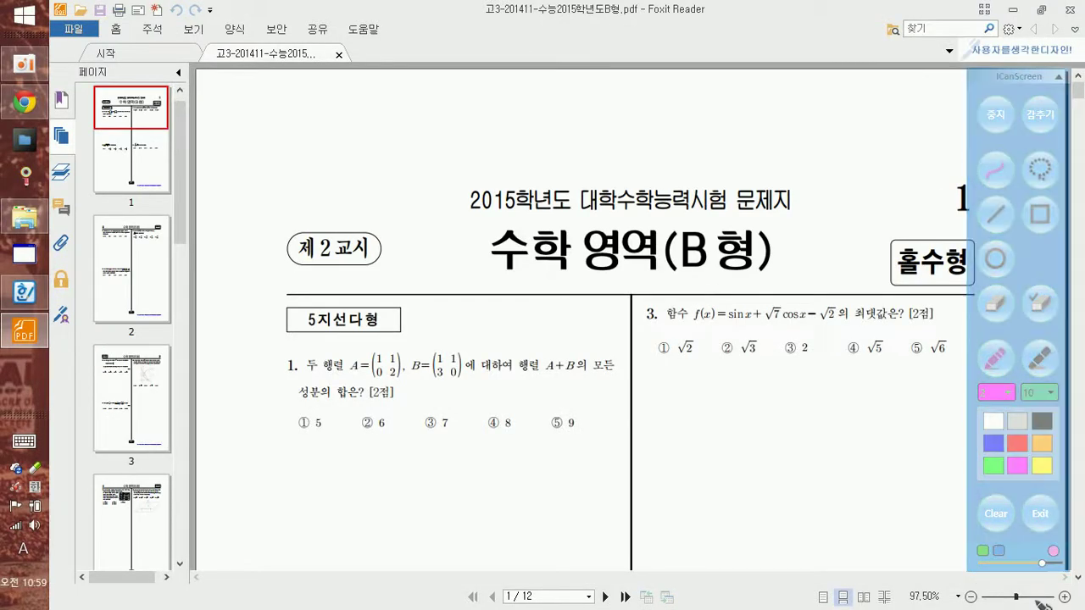
left_click(998, 117)
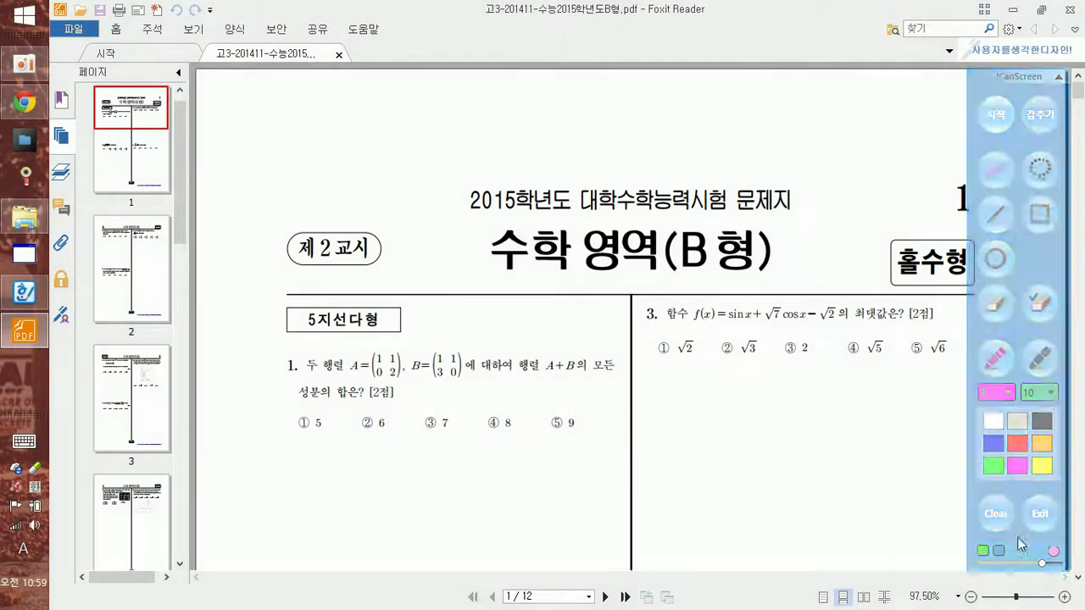
left_click(1064, 597)
left_click(1064, 597)
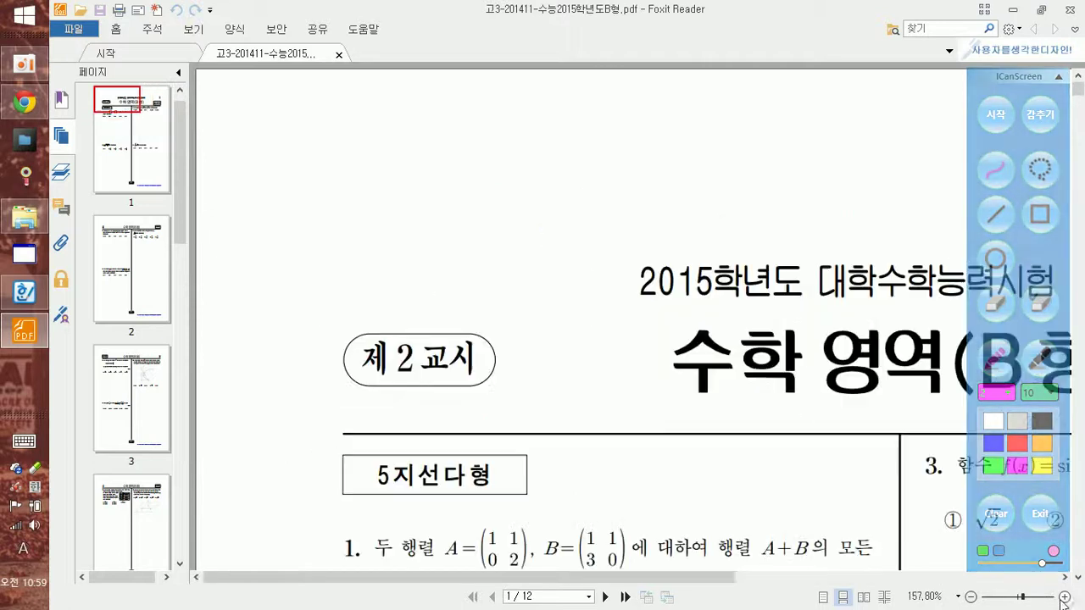
left_click(971, 597)
scroll(847, 339, "down", 5)
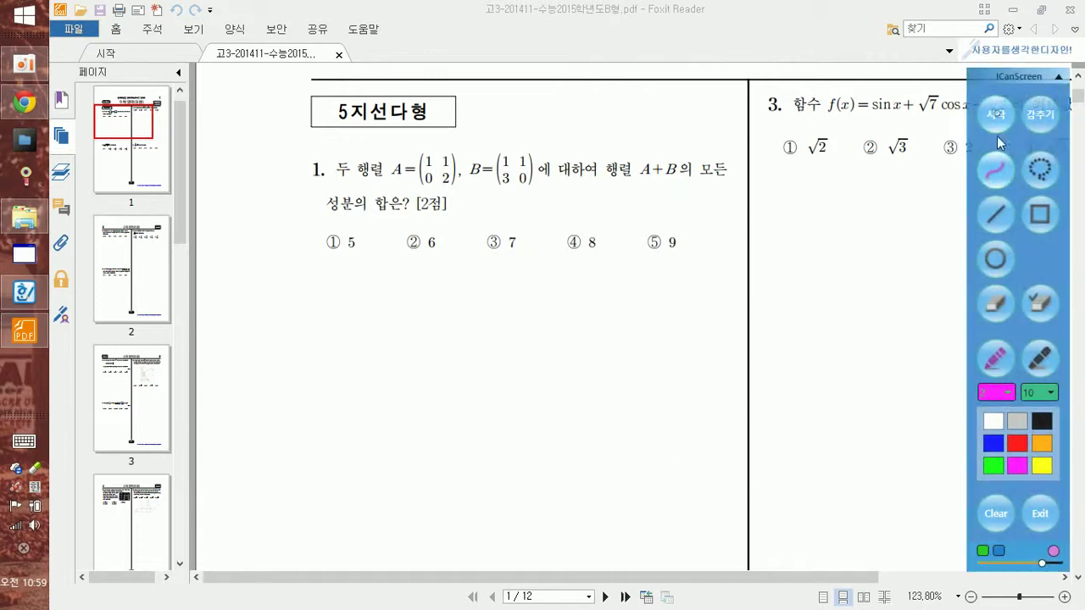
Step: Reactivate writing, underline 행렬 A+B with a magenta wavy line and handwrite (1 1; 0 2) + (1 1; 3 0) = in black below the choices
left_click_drag(607, 184, 660, 185)
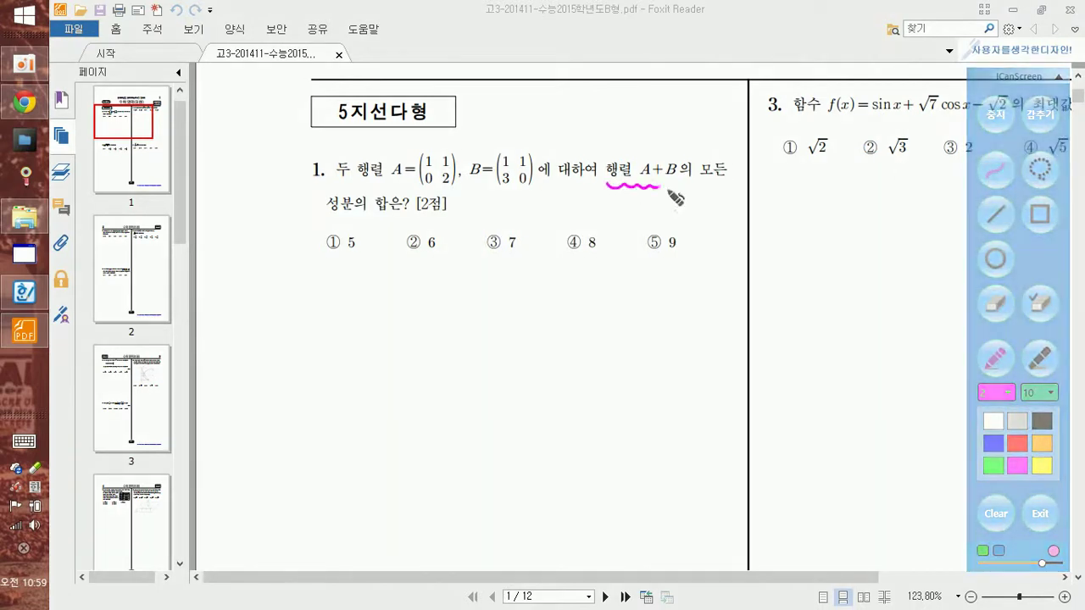
left_click(1043, 426)
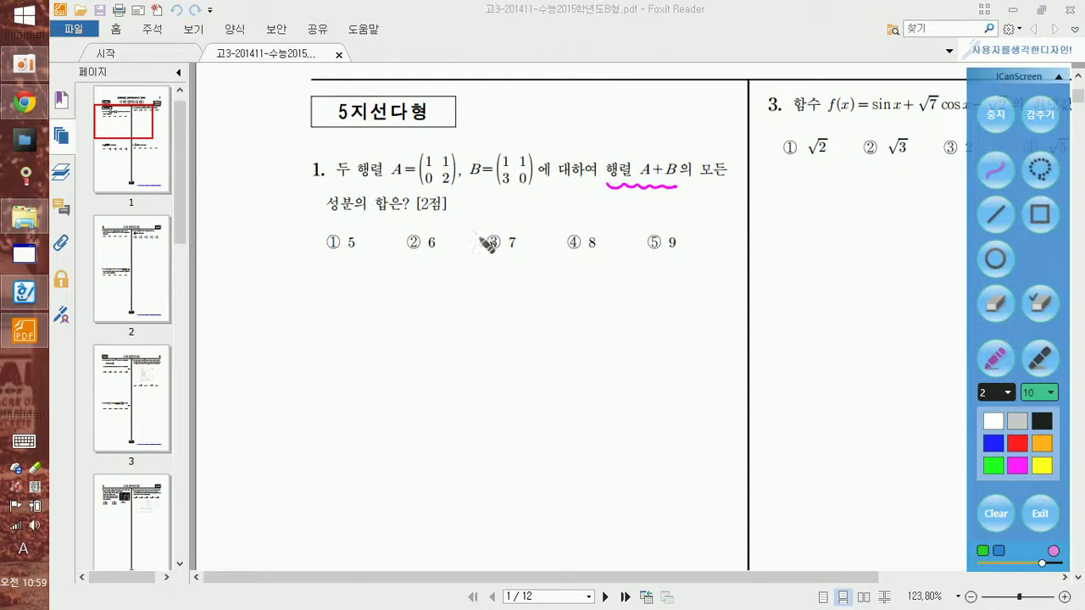
mouse_move(354, 277)
left_mouse_down()
mouse_move(358, 328)
mouse_move(368, 313)
mouse_move(403, 322)
left_mouse_up()
left_click_drag(413, 296, 423, 295)
left_click_drag(418, 291, 419, 301)
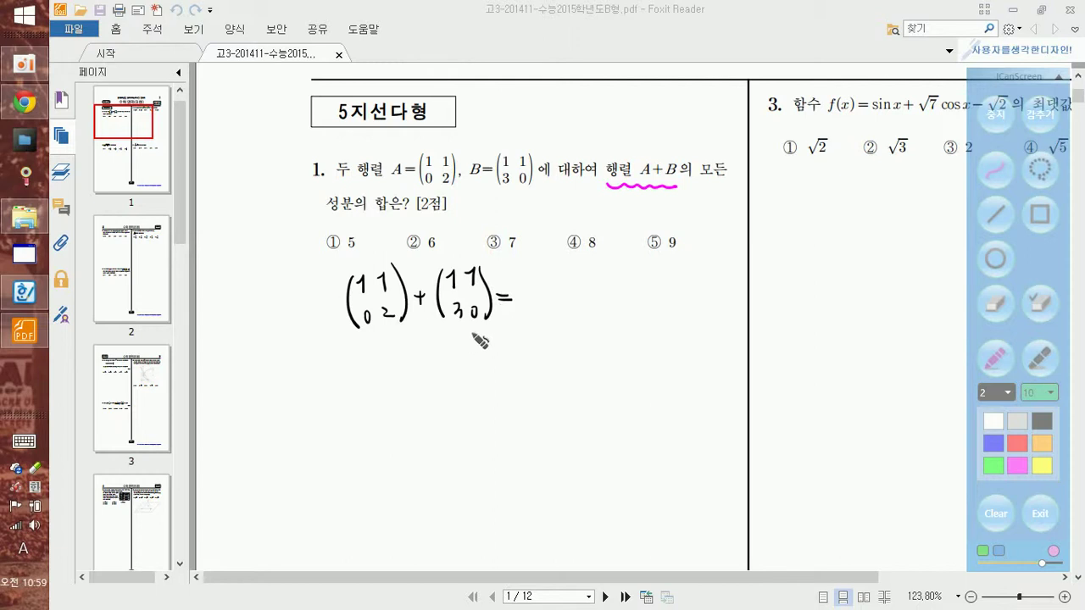
Step: Lasso the first handwritten matrix, try moving it after the equals sign twice and undo each move
mouse_move(345, 266)
left_mouse_down()
mouse_move(385, 257)
mouse_move(401, 337)
mouse_move(383, 268)
mouse_move(547, 295)
left_mouse_up()
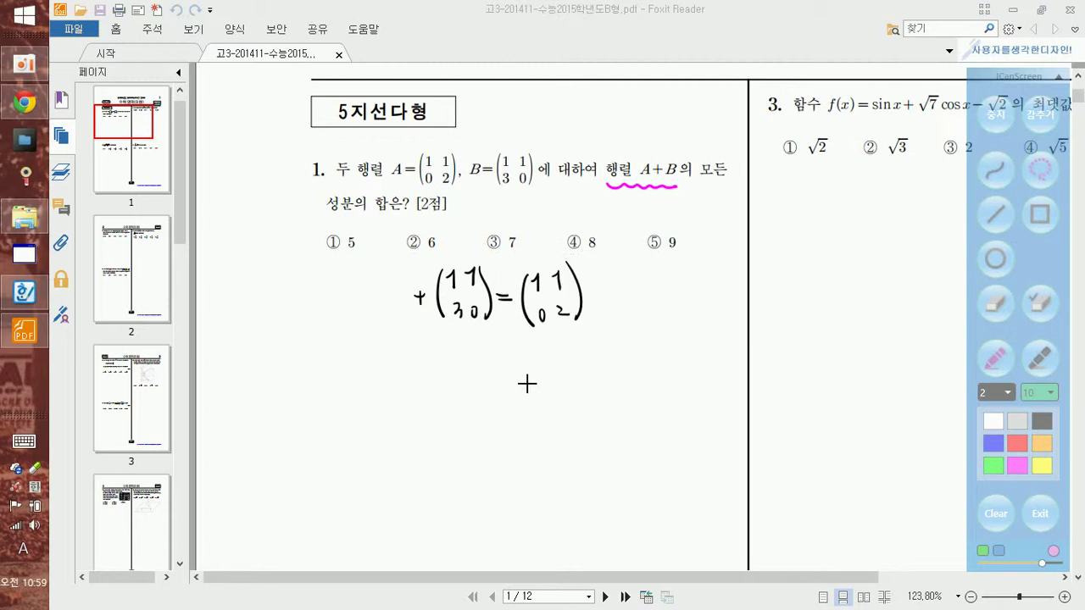
key("ctrl+z")
mouse_move(388, 260)
left_mouse_down()
mouse_move(407, 331)
mouse_move(386, 261)
mouse_move(552, 308)
mouse_move(557, 297)
left_mouse_up()
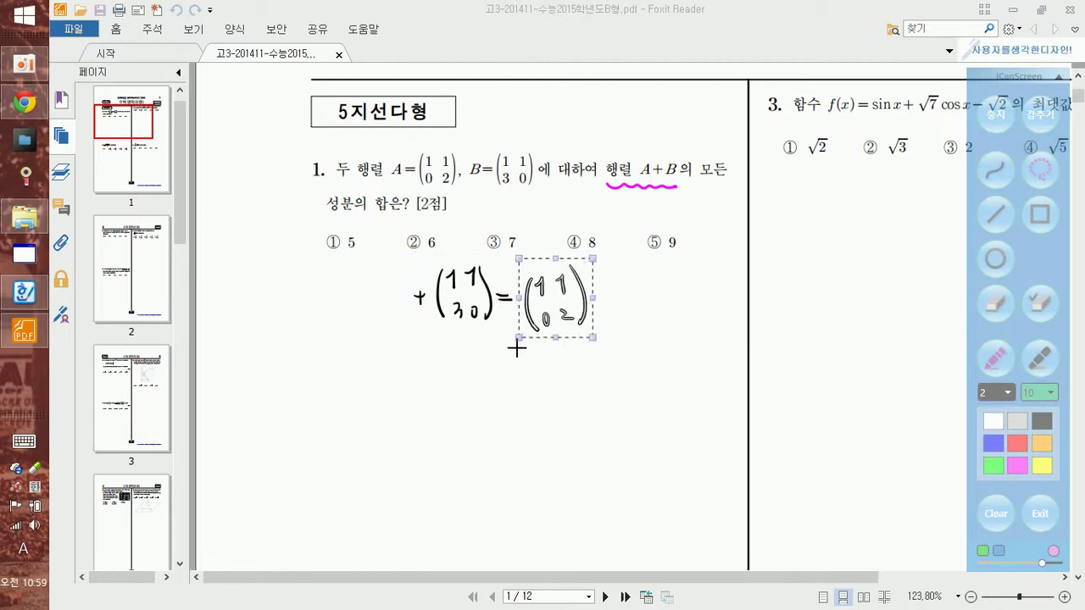
key("ctrl+z")
Step: Copy the selected handwritten matrix, paste it twice below the equation and undo the pastes
key("ctrl")
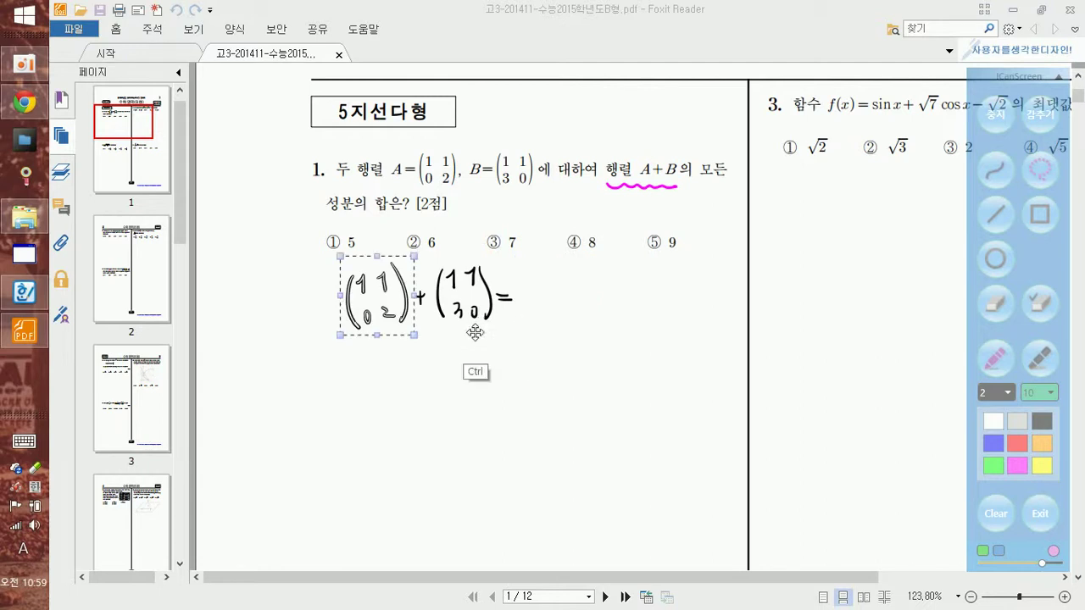
key("ctrl+v")
key("ctrl+v")
key("ctrl+z")
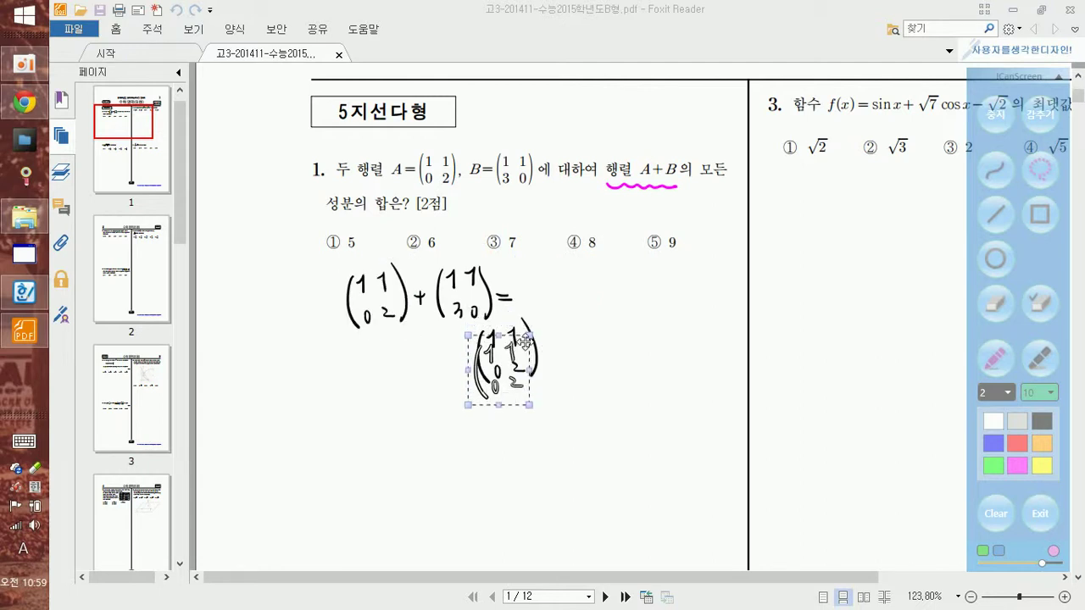
key("ctrl+z")
key("ctrl+z")
key("ctrl+z")
key("ctrl+z")
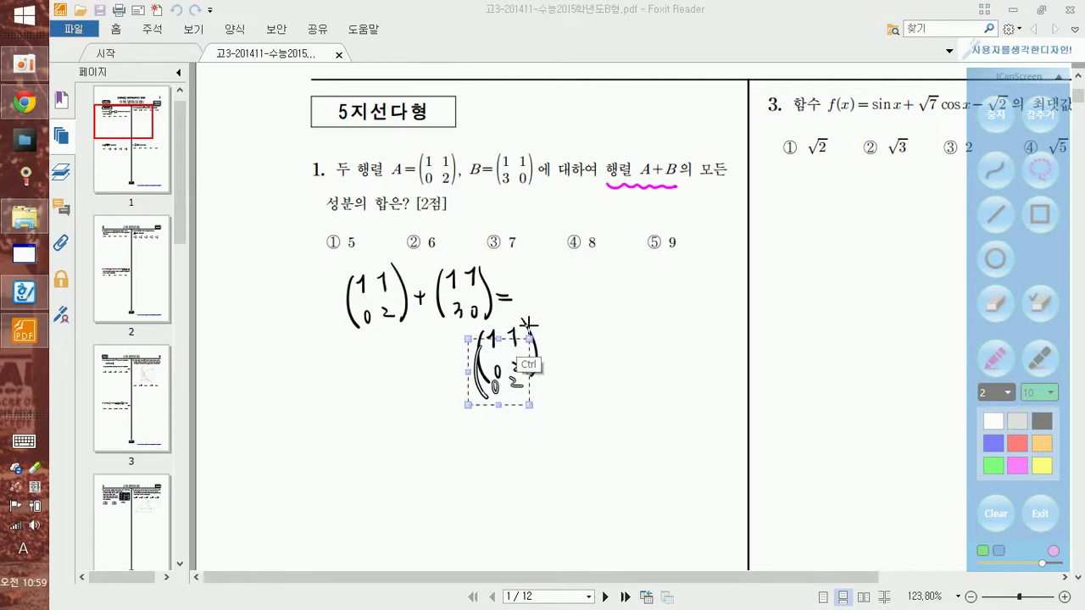
key("ctrl+z")
Step: Draw an empty pair of black matrix parentheses after the equals sign
mouse_move(522, 323)
left_mouse_down()
mouse_move(458, 378)
mouse_move(528, 312)
left_mouse_up()
mouse_move(501, 346)
left_mouse_down()
mouse_move(544, 295)
mouse_move(552, 321)
left_mouse_up()
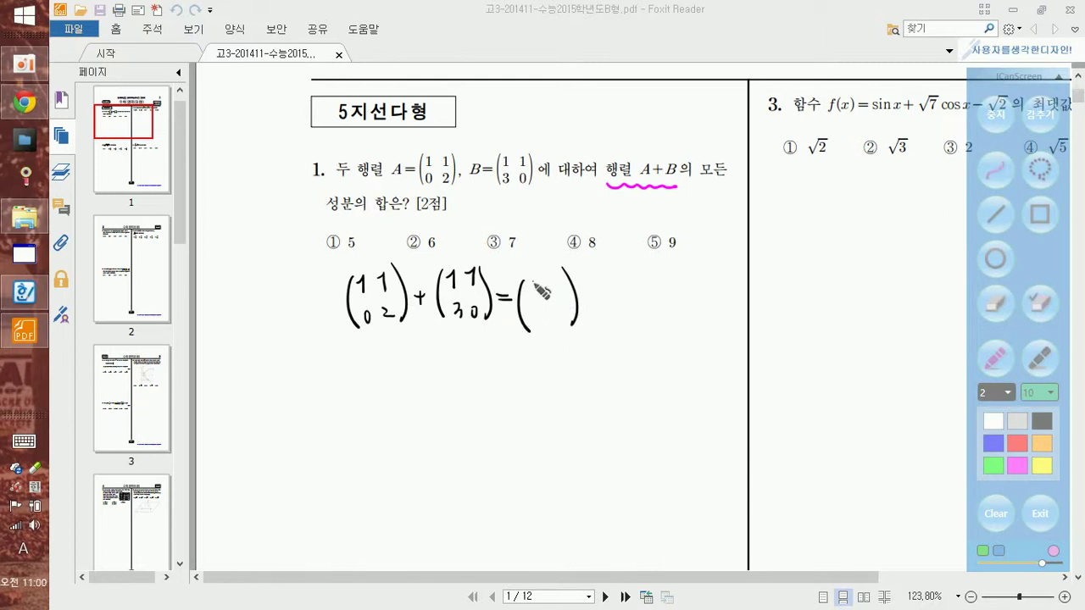